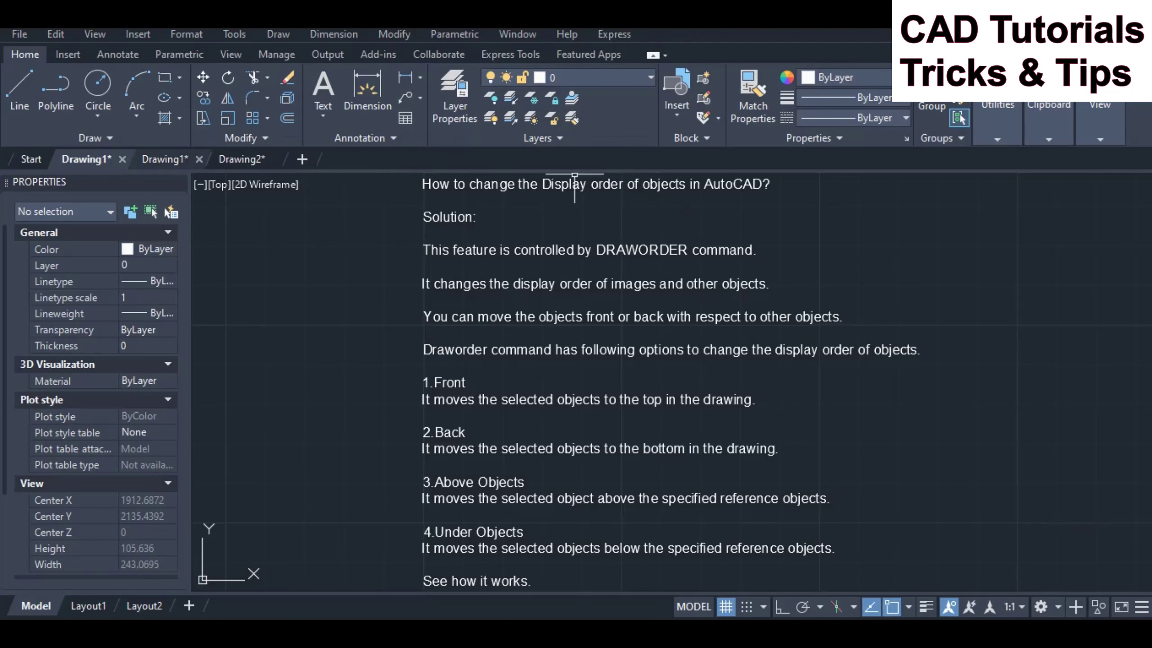
# Step: In the second Drawing1 file, bring the grey textured rectangle to the front with DRAWORDER
pyautogui.click(165, 158)
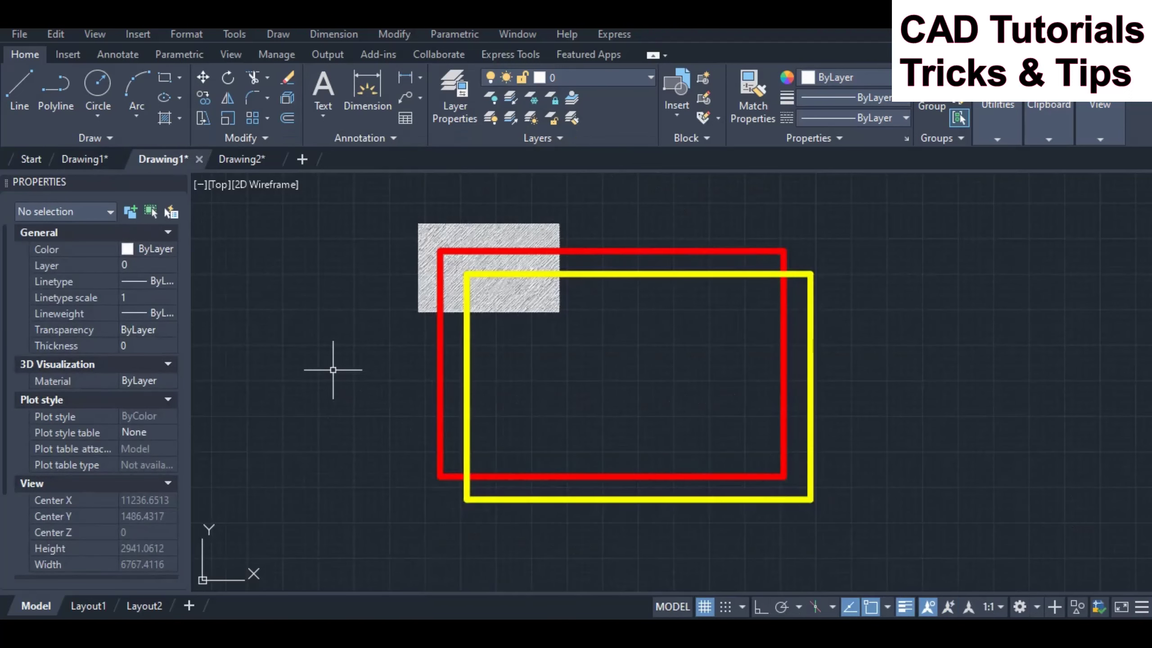
pyautogui.write('draw')
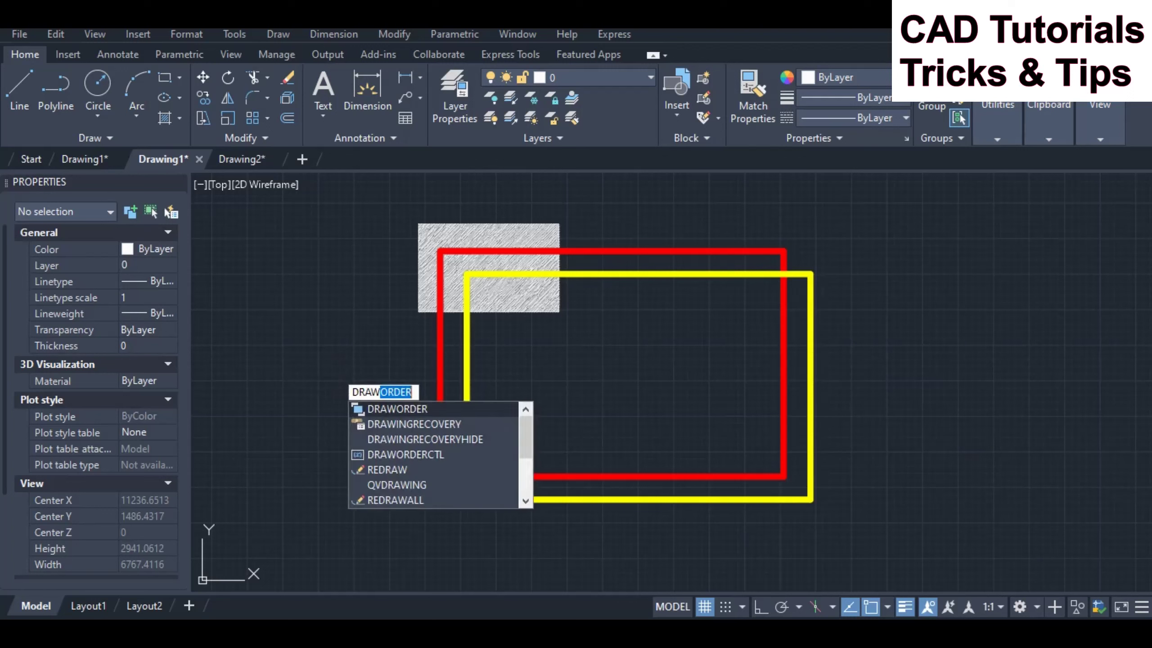
pyautogui.write('or')
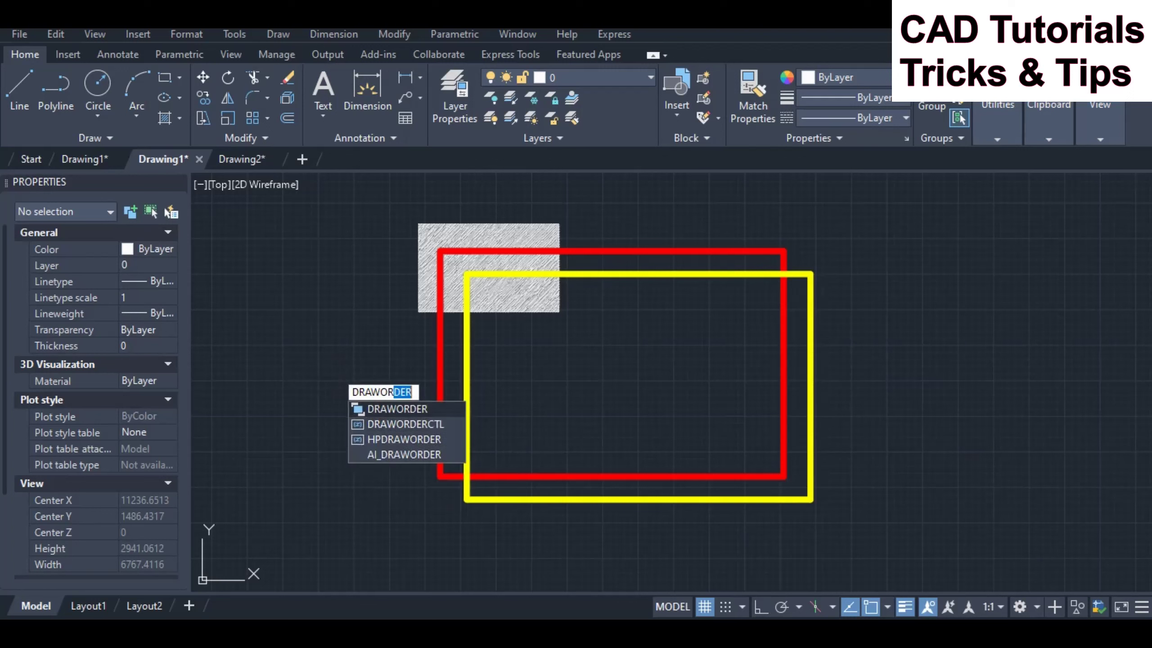
pyautogui.press('Return')
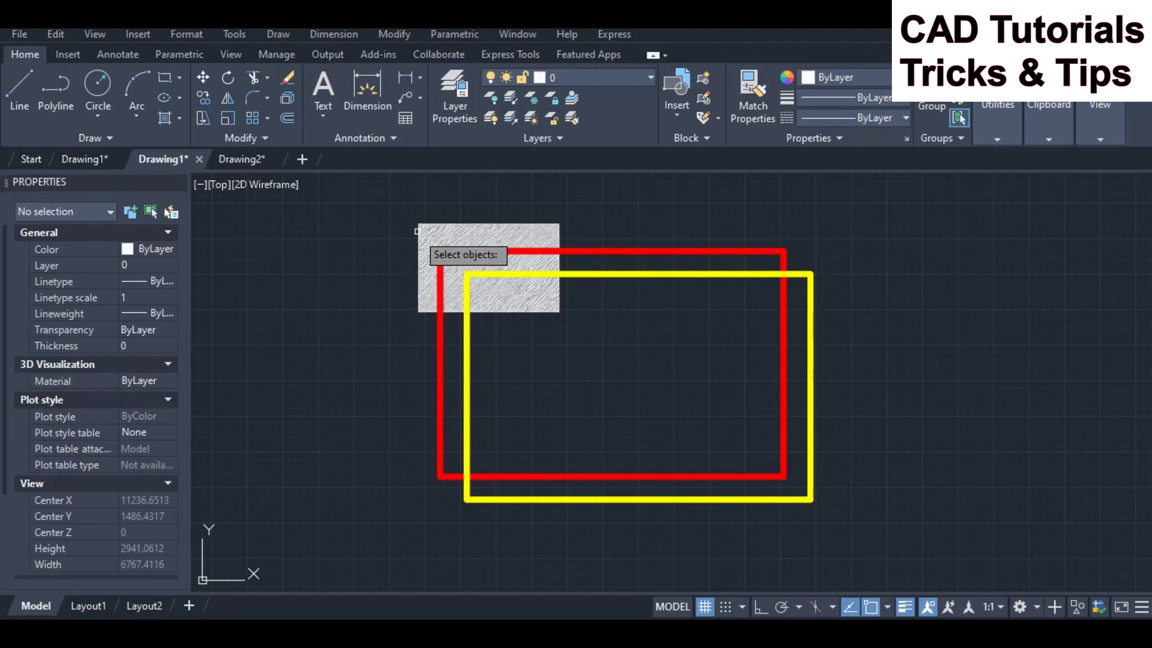
pyautogui.click(433, 231)
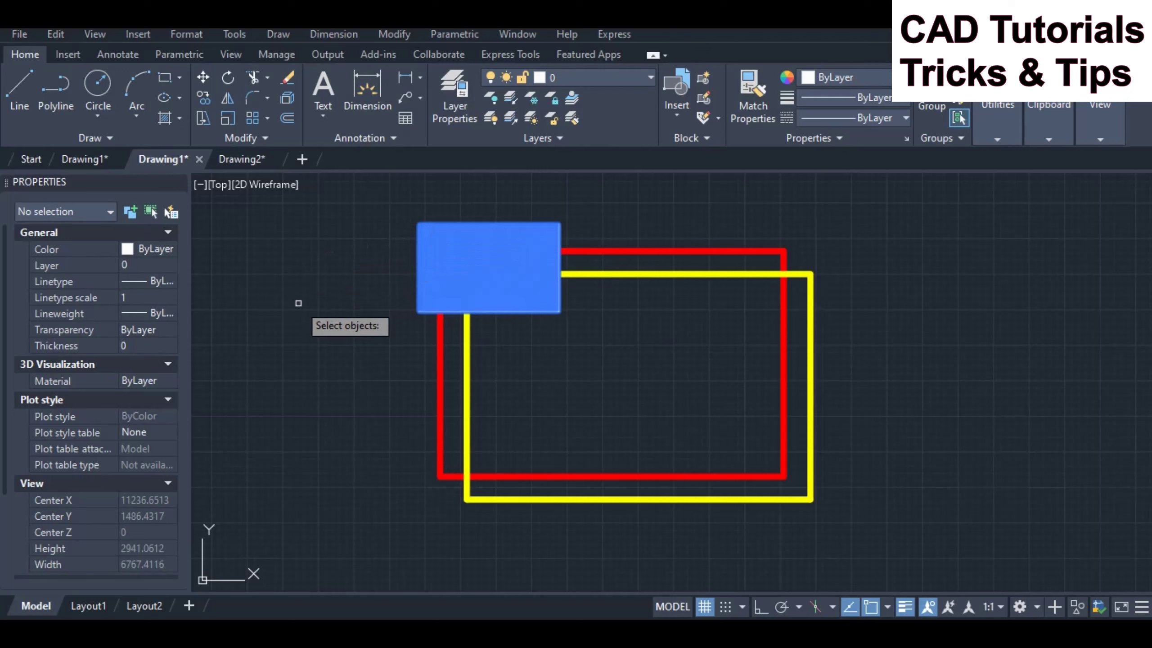
pyautogui.press('Return')
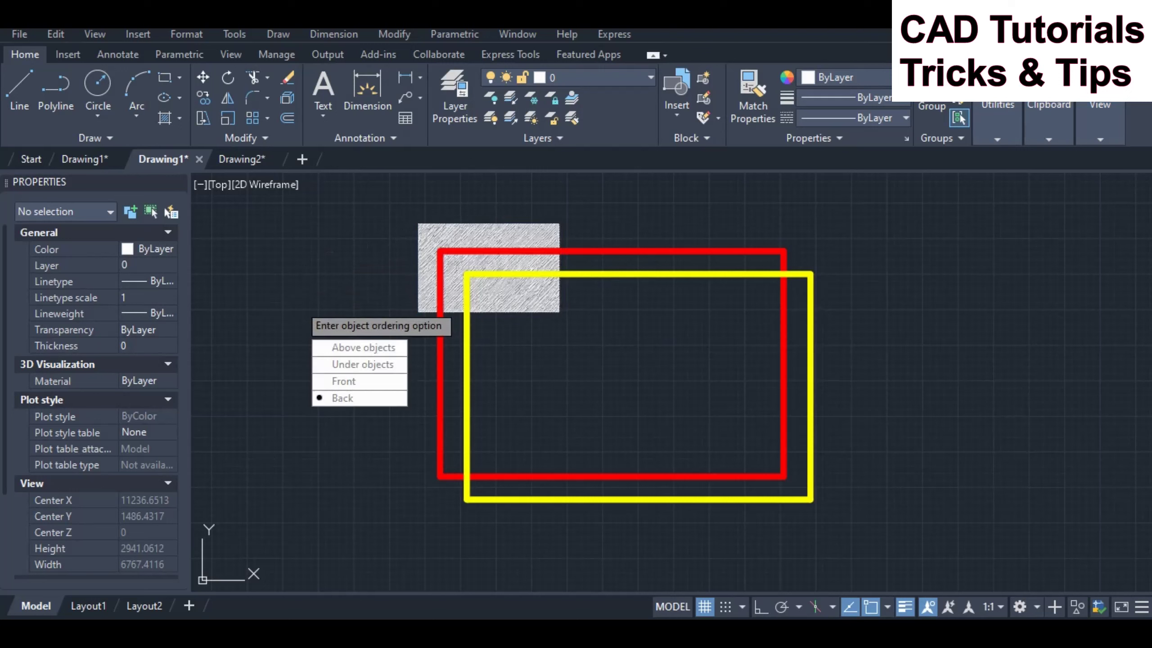
pyautogui.press('Down')
pyautogui.press('Down')
pyautogui.press('Down')
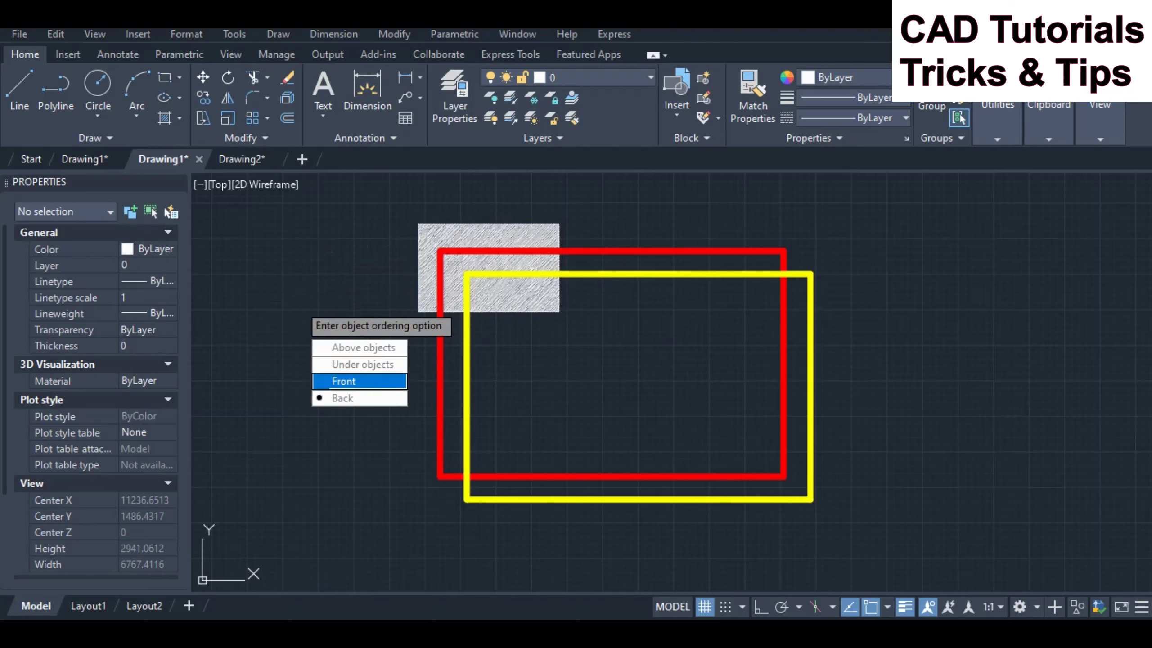
pyautogui.press('Return')
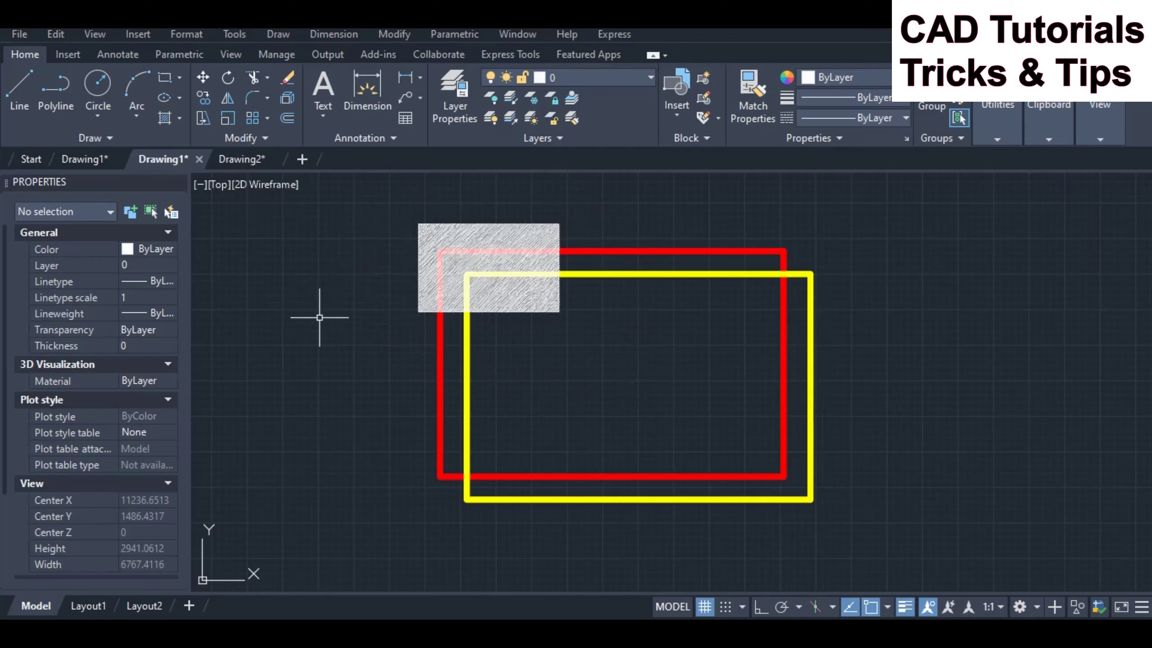
# Step: Send the grey textured rectangle to the back of the drawing with DRAWORDER
pyautogui.write('DRAWORDER')
pyautogui.press('Return')
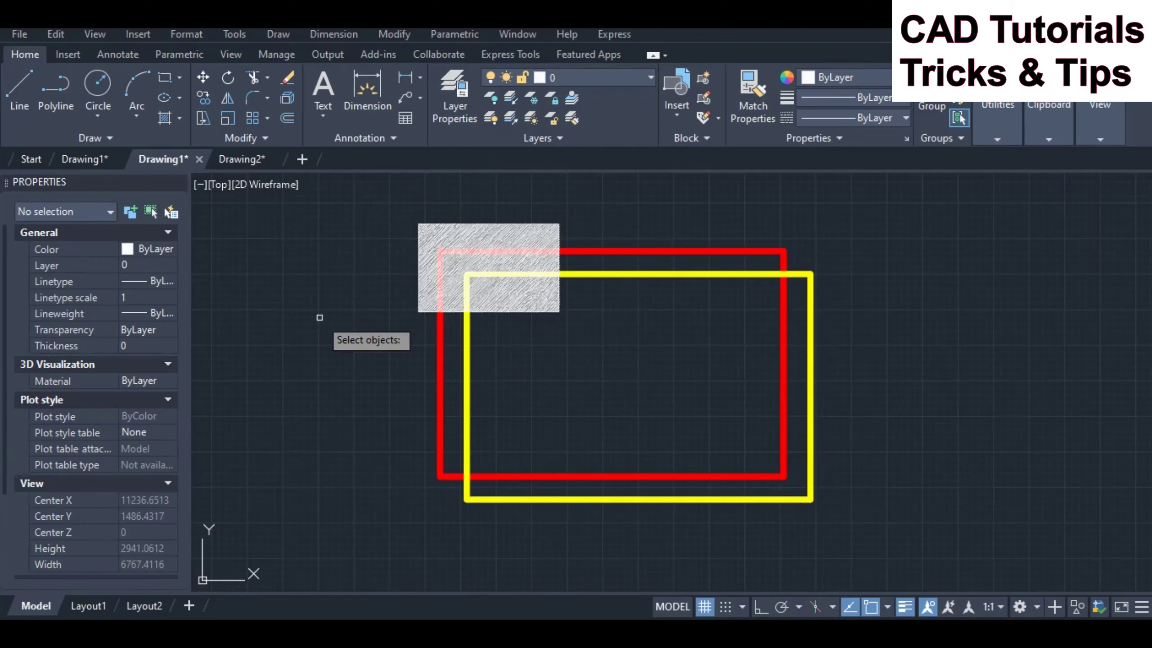
pyautogui.click(455, 229)
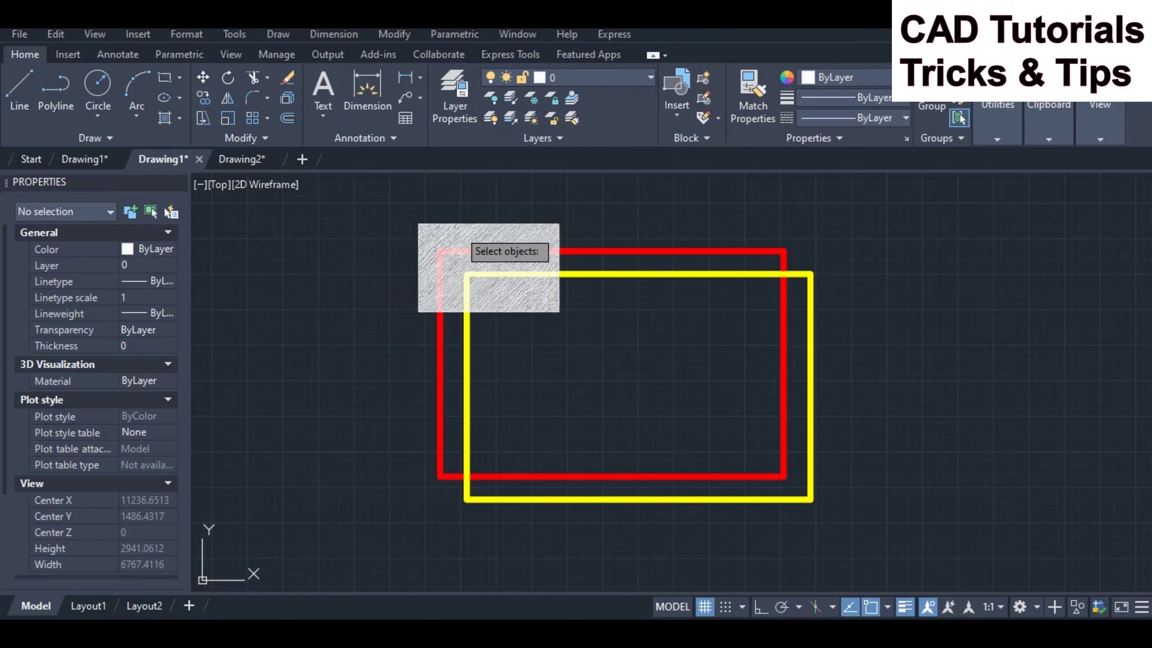
pyautogui.press('Return')
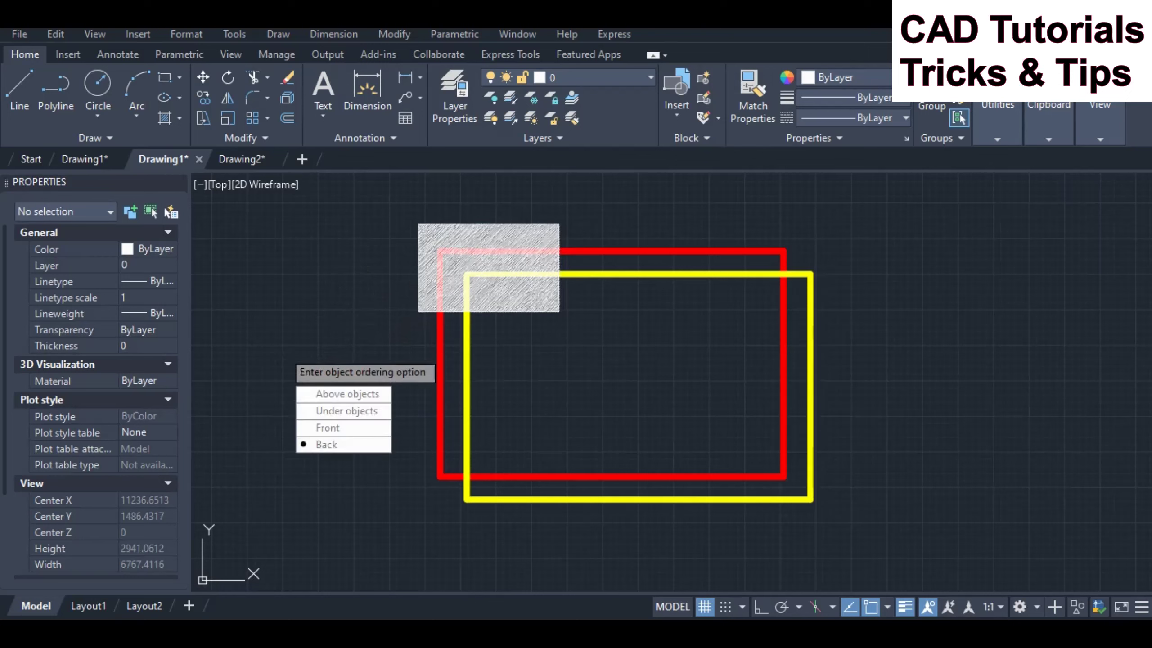
pyautogui.press('Return')
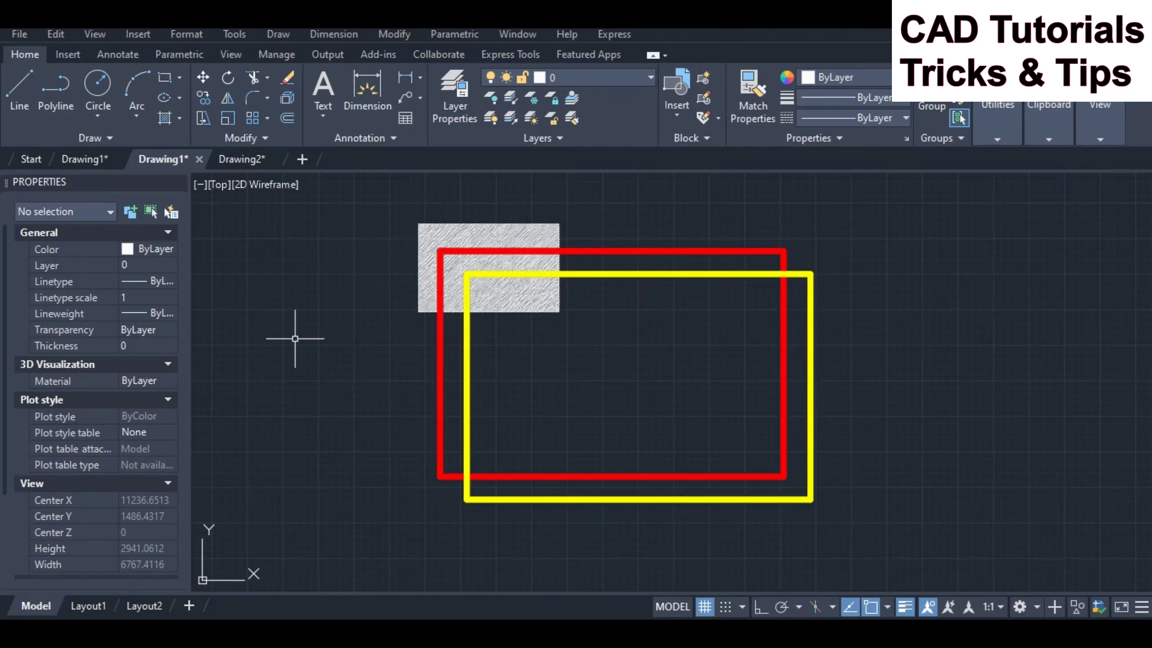
# Step: Place the grey textured rectangle above the red rectangle using DRAWORDER's Above objects option
pyautogui.write('DRAWORDER')
pyautogui.press('Return')
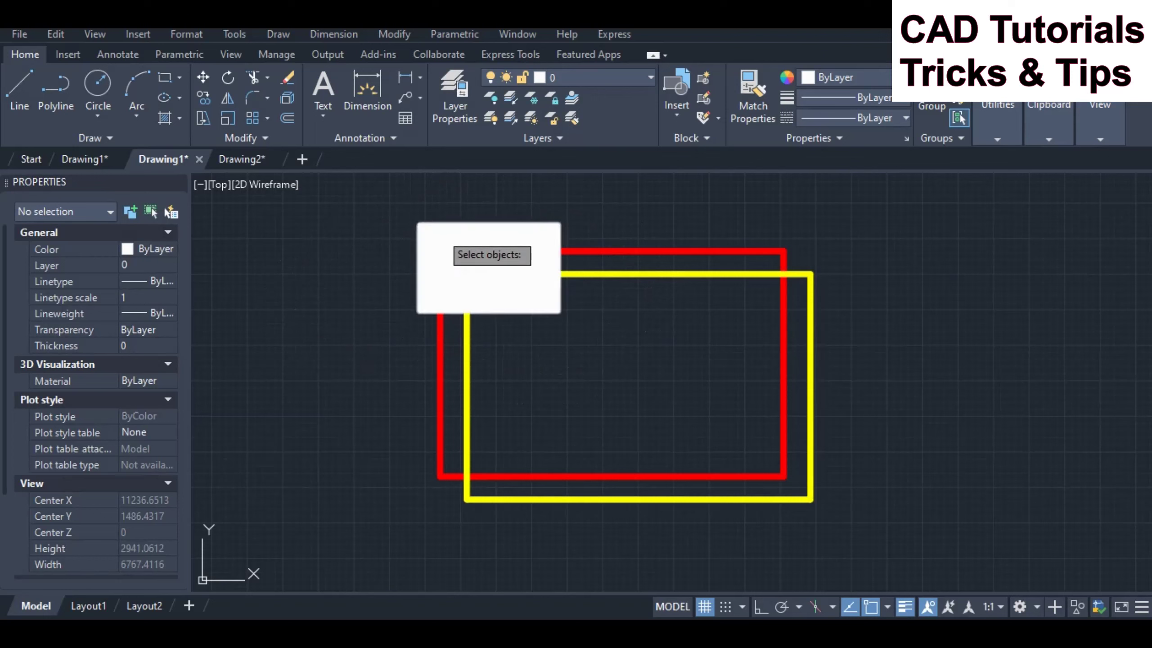
pyautogui.click(441, 233)
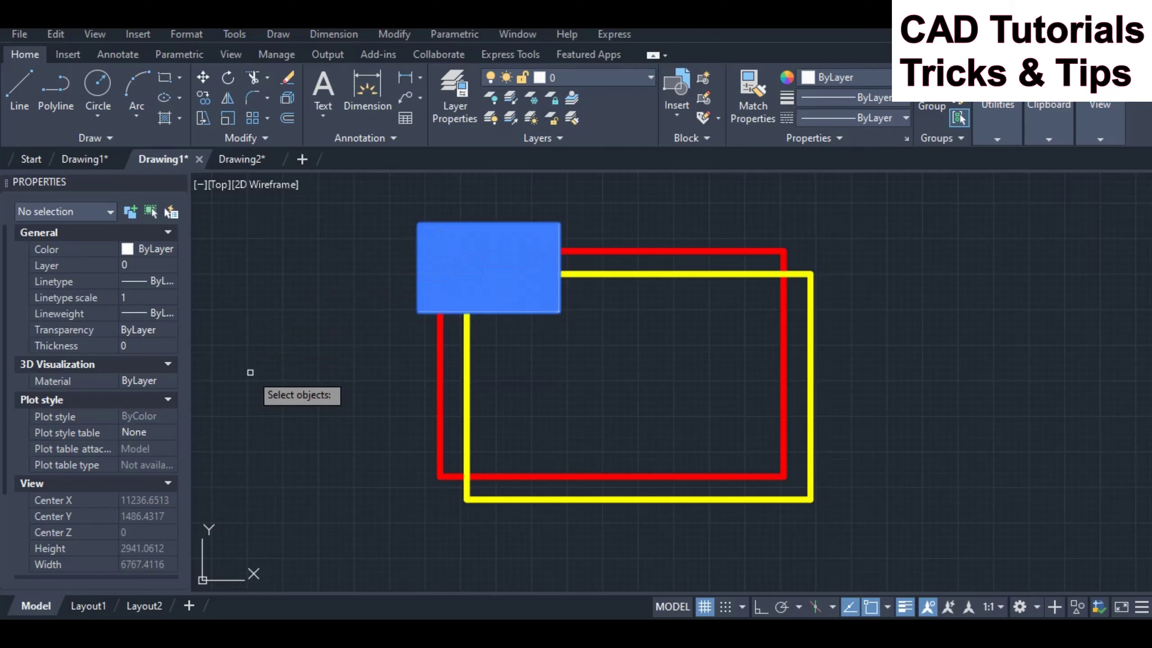
pyautogui.press('Return')
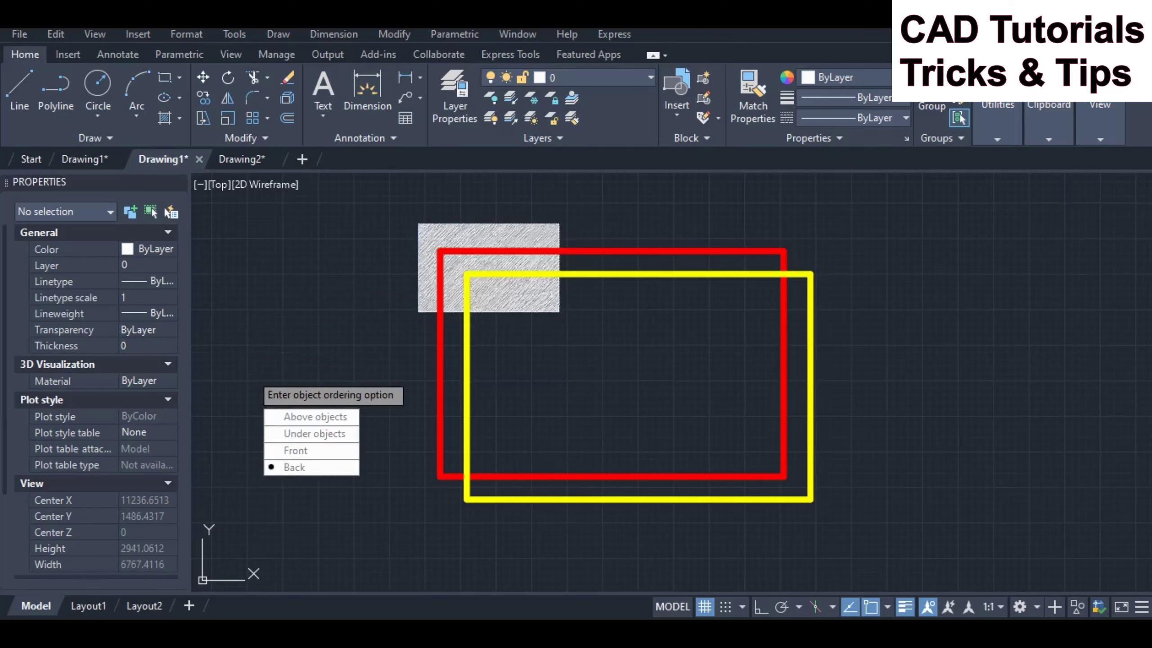
pyautogui.click(315, 416)
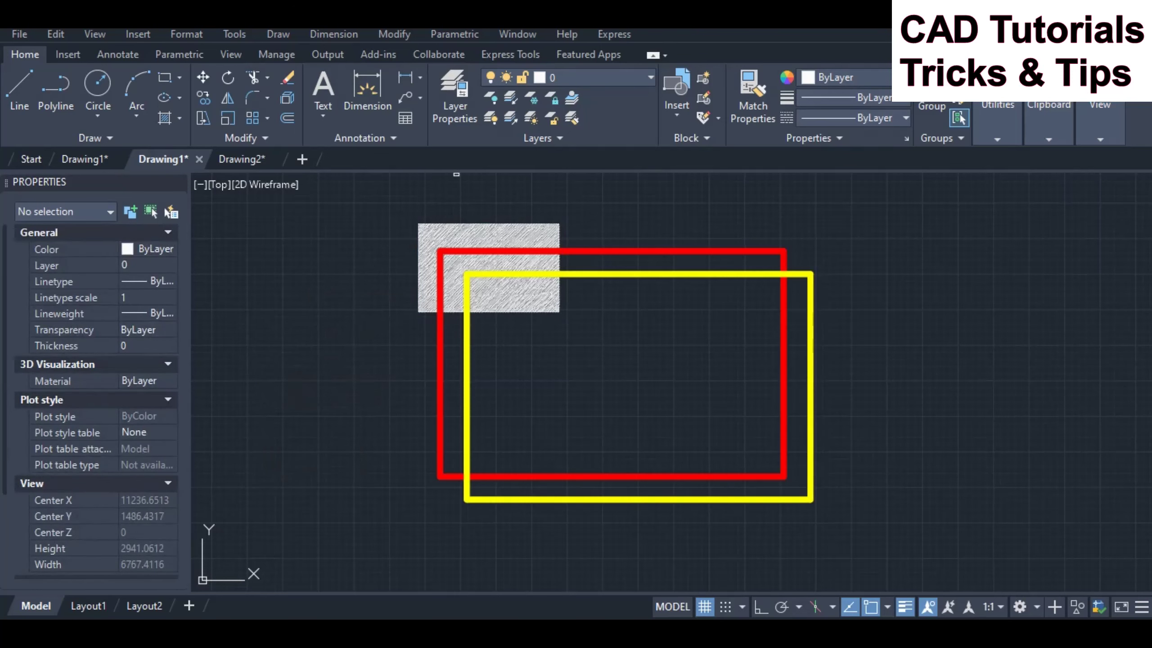
pyautogui.click(637, 250)
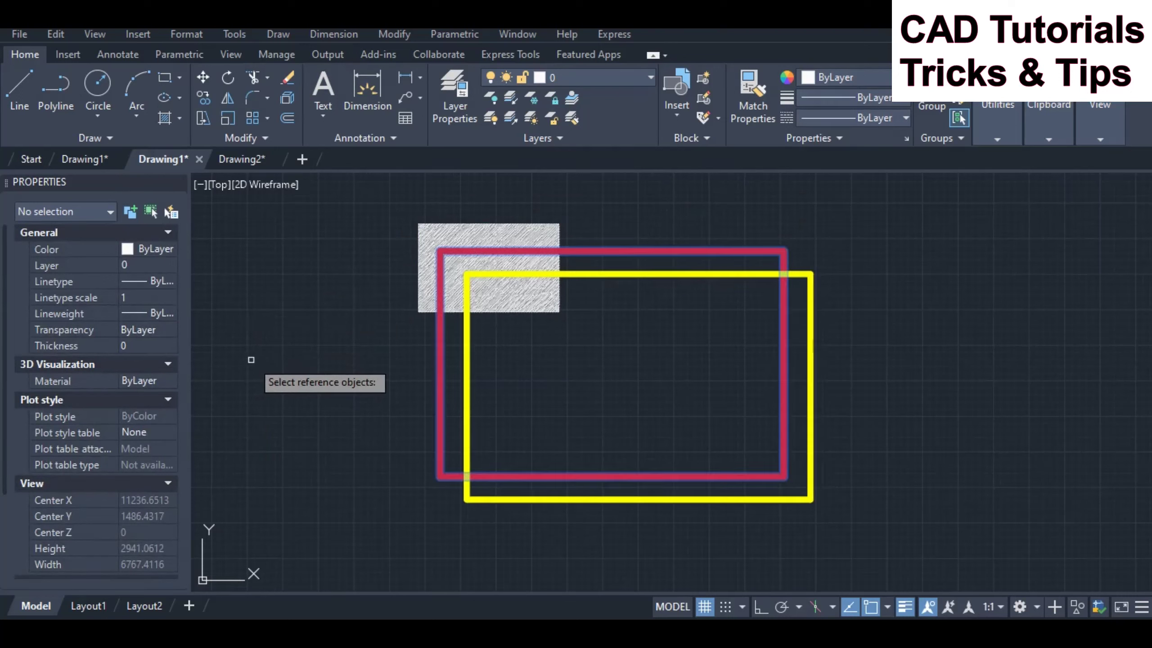
pyautogui.press('Return')
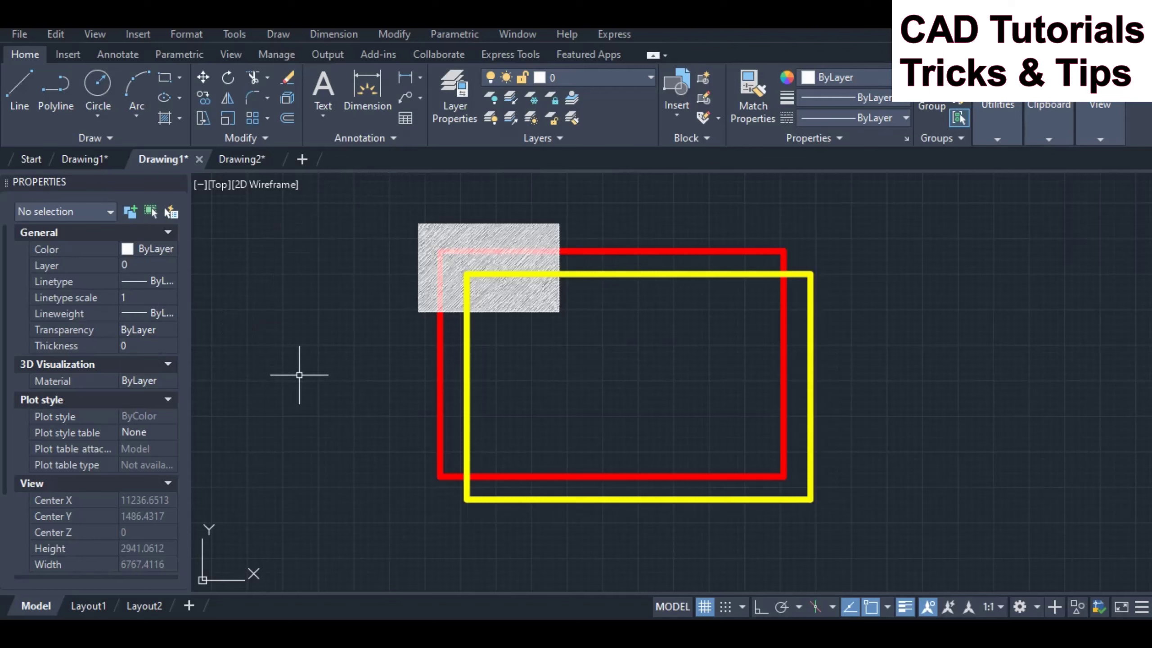
# Step: Place the grey textured rectangle under the red rectangle using DRAWORDER's Under objects option
pyautogui.write('DRAWORDER')
pyautogui.press('Return')
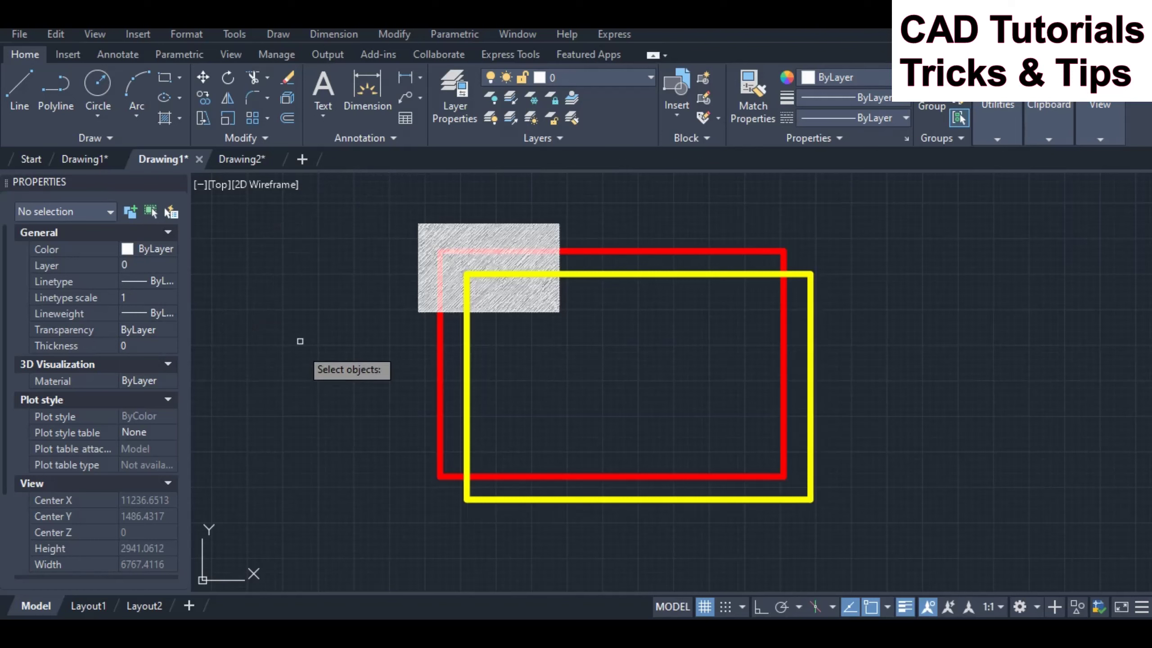
pyautogui.click(474, 229)
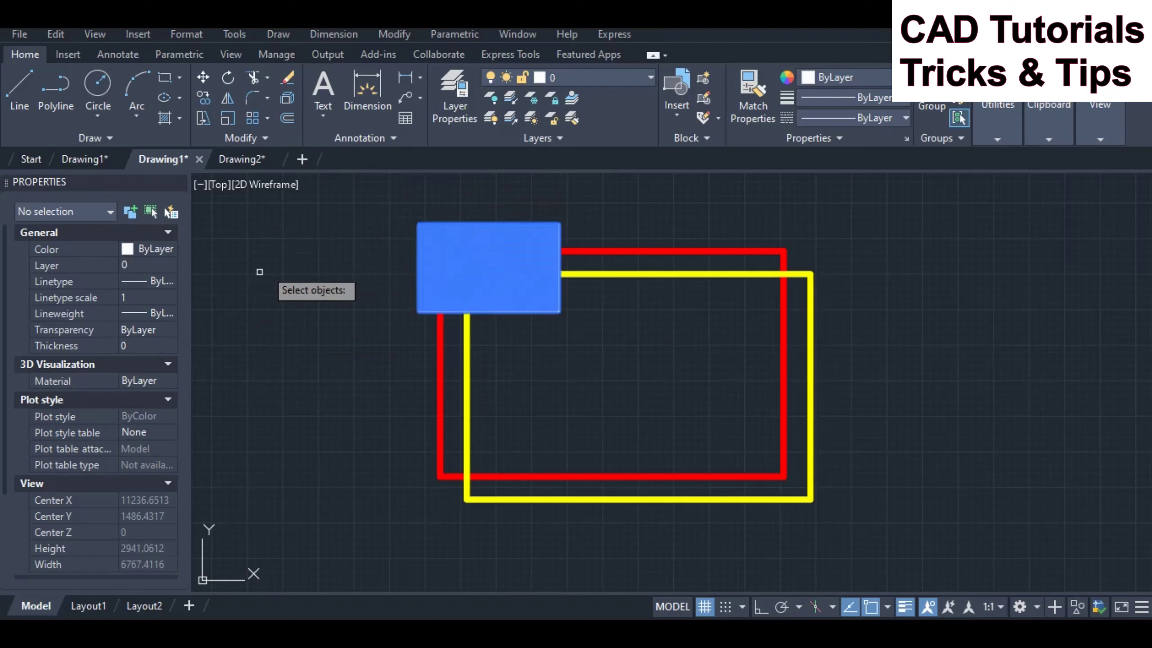
pyautogui.press('Return')
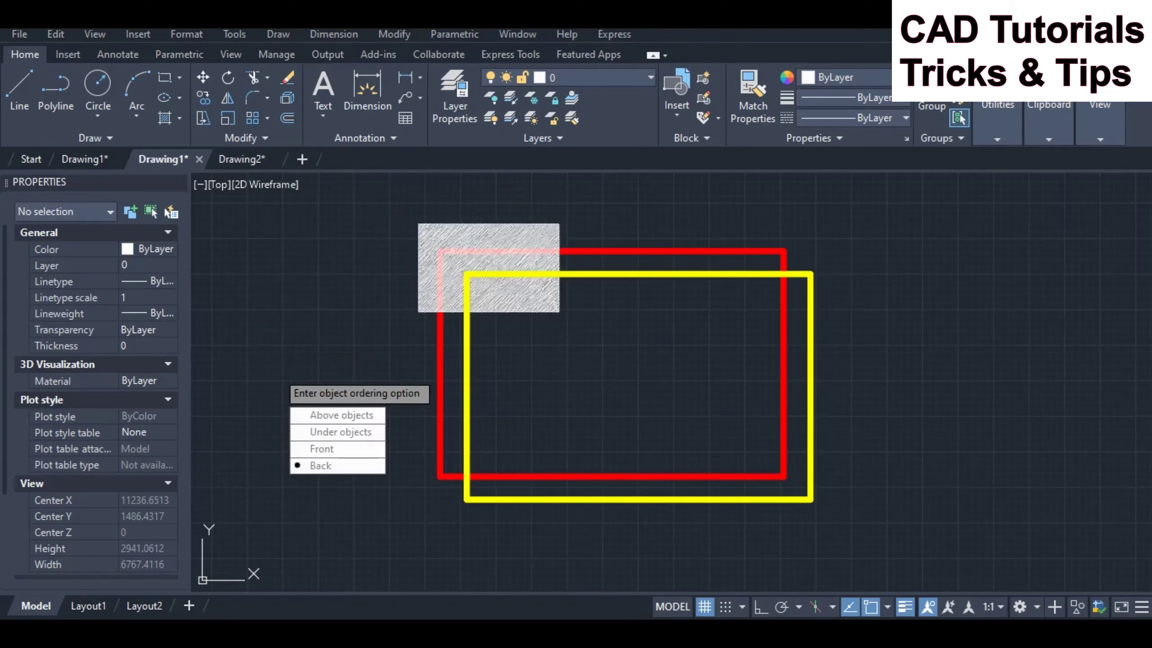
pyautogui.press('Down')
pyautogui.press('Down')
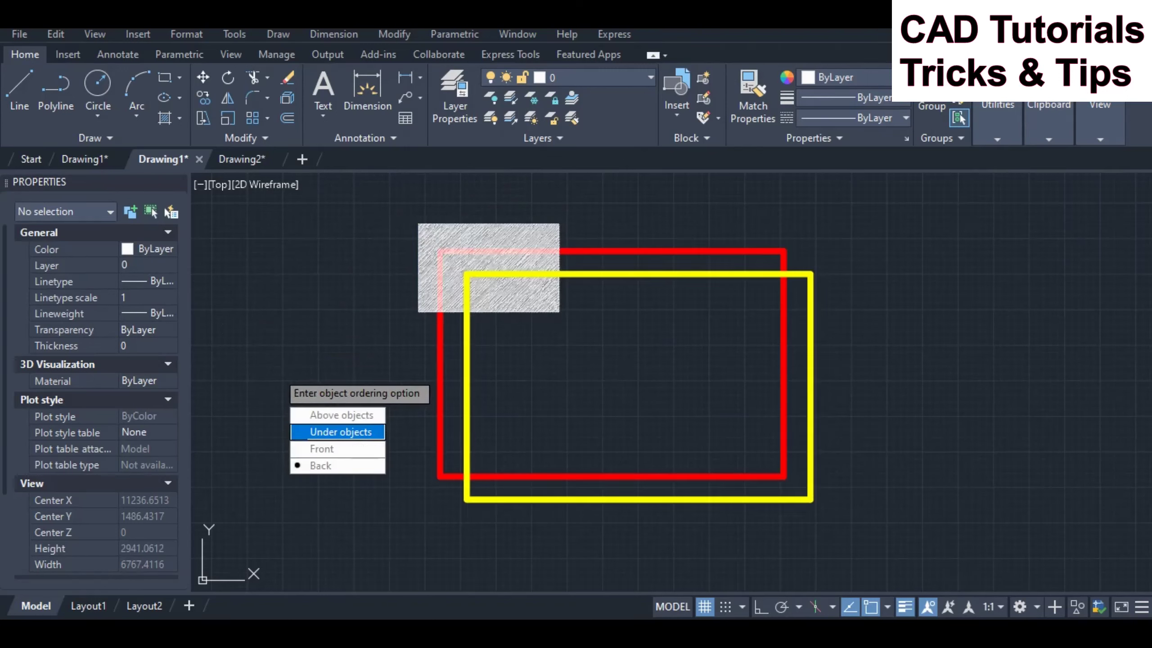
pyautogui.press('Return')
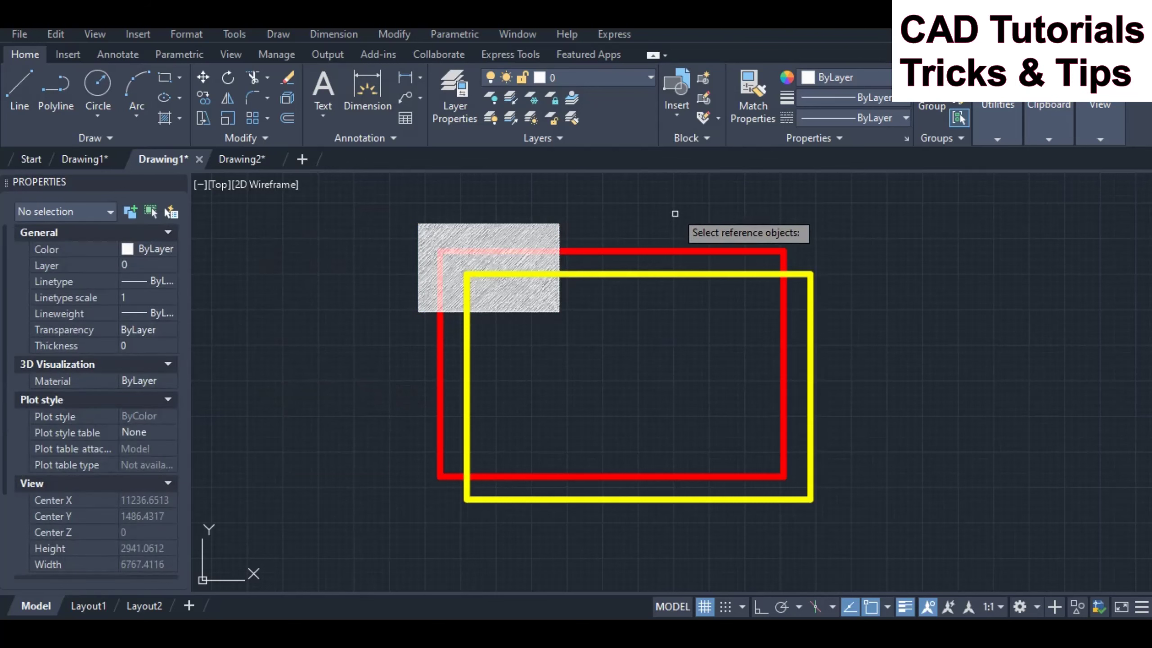
pyautogui.click(674, 251)
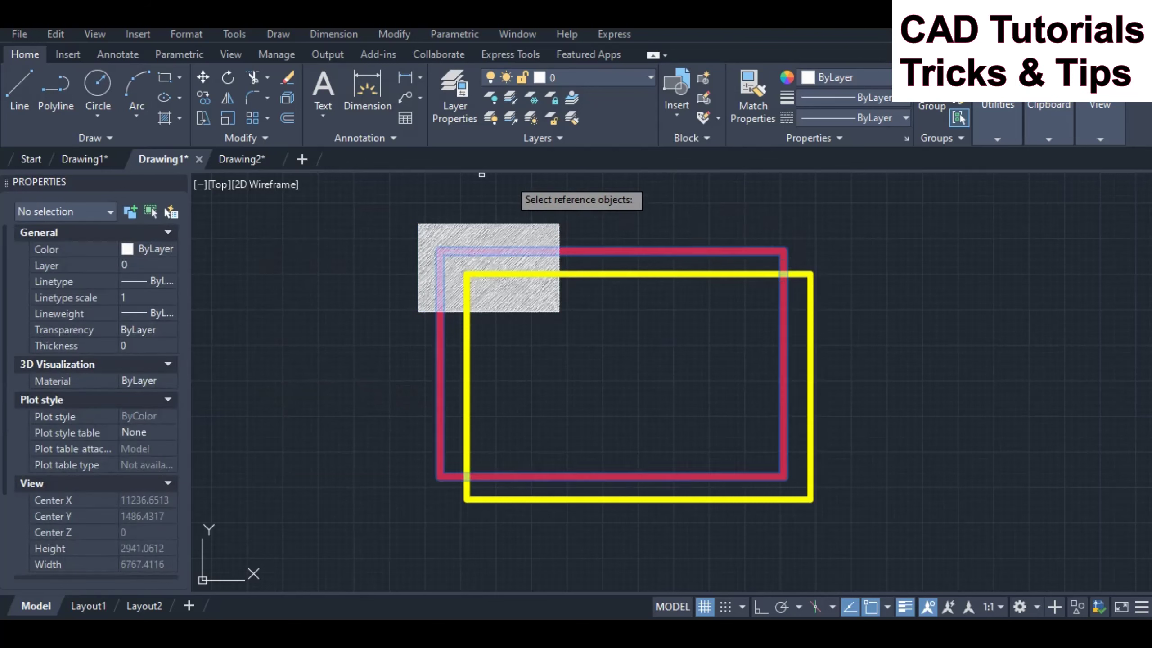
pyautogui.press('Return')
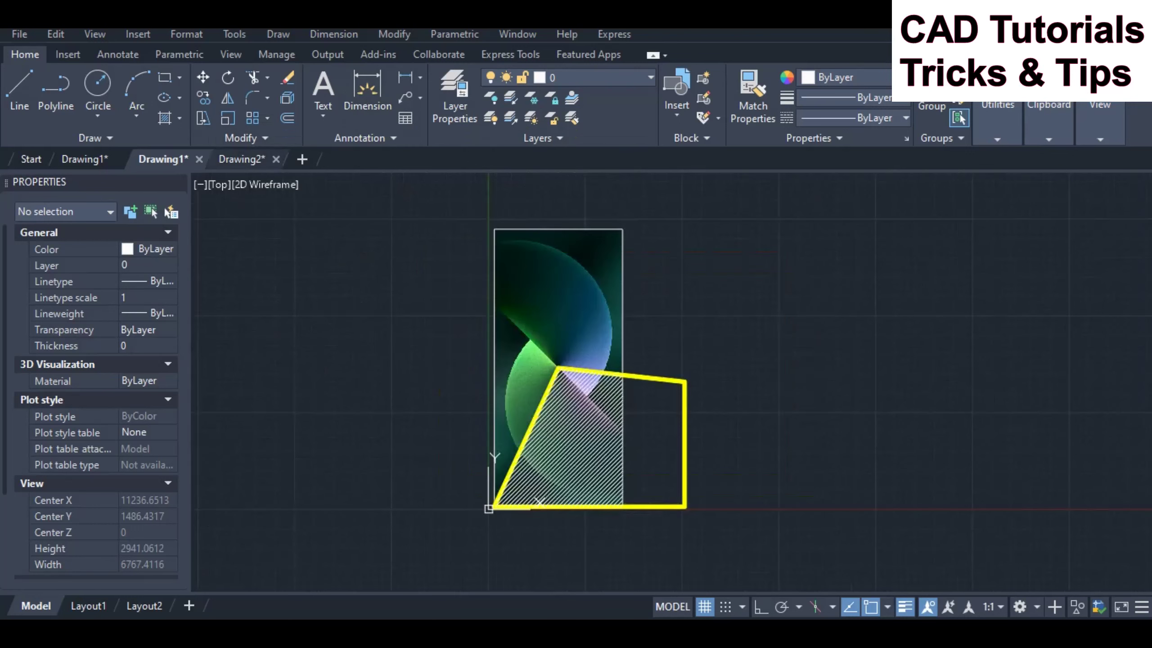
# Step: In Drawing2, bring the green spiral image to the front of the yellow outline and hatch with DRAWORDER
pyautogui.click(243, 160)
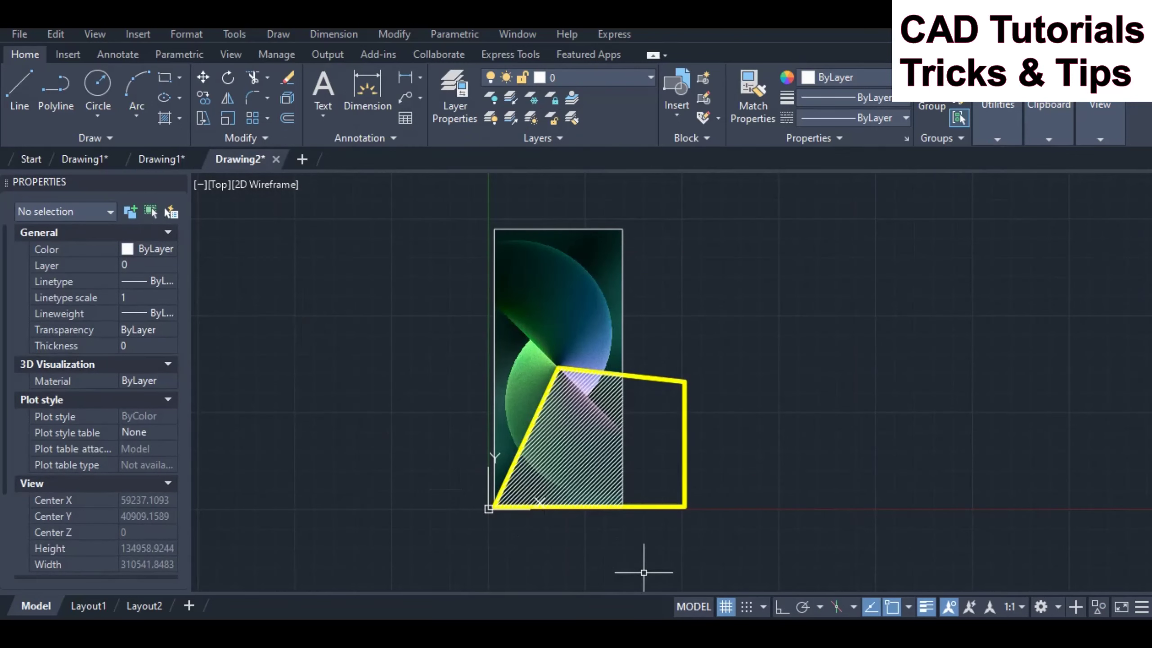
pyautogui.write('d')
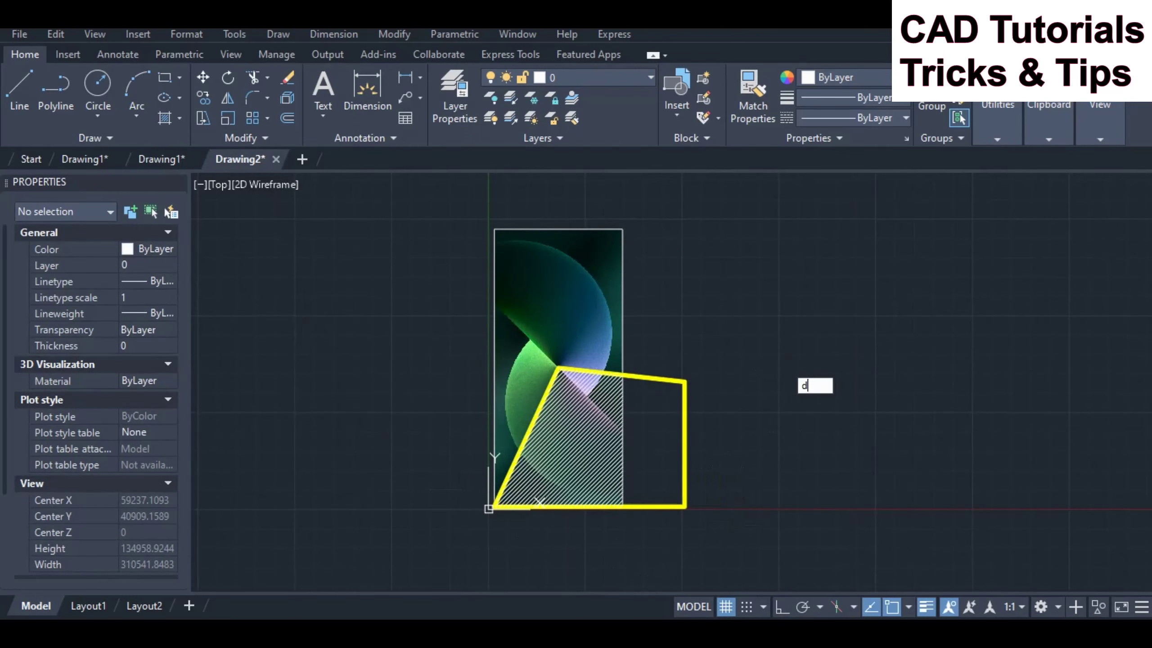
pyautogui.write('raworder')
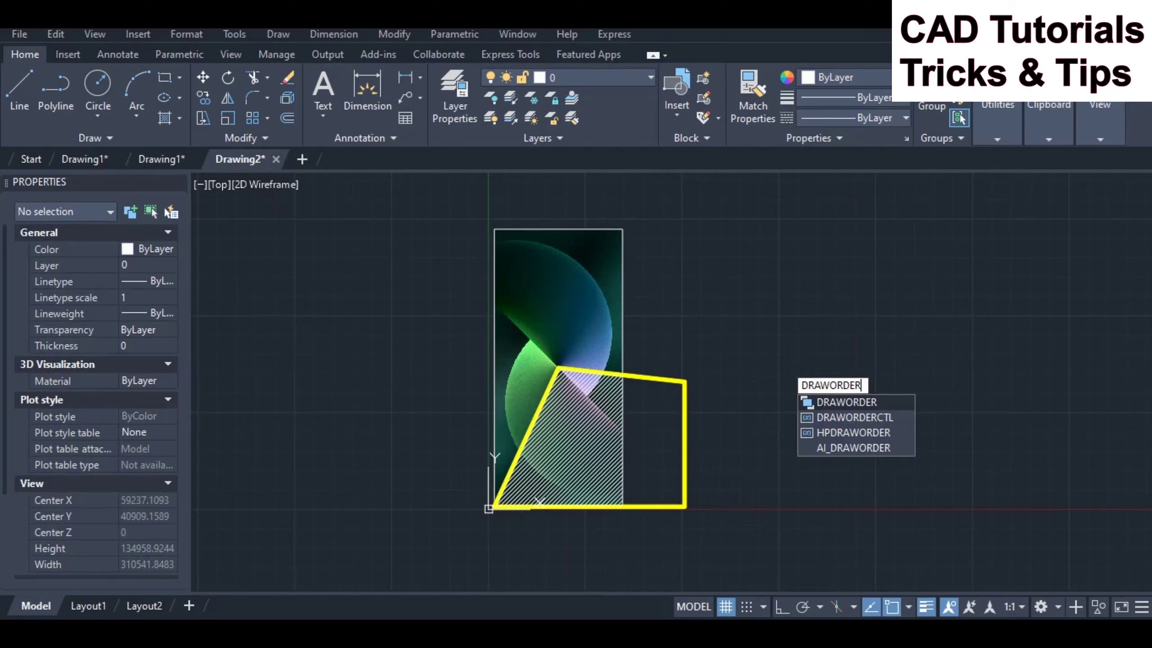
pyautogui.press('Return')
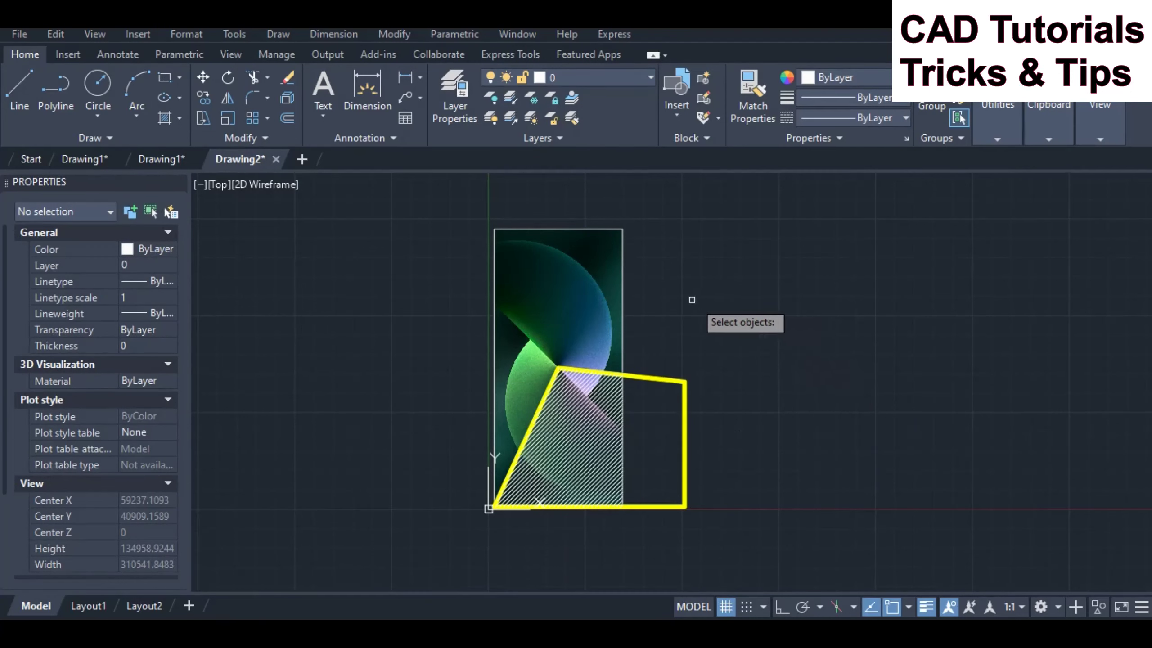
pyautogui.click(623, 325)
pyautogui.press('Return')
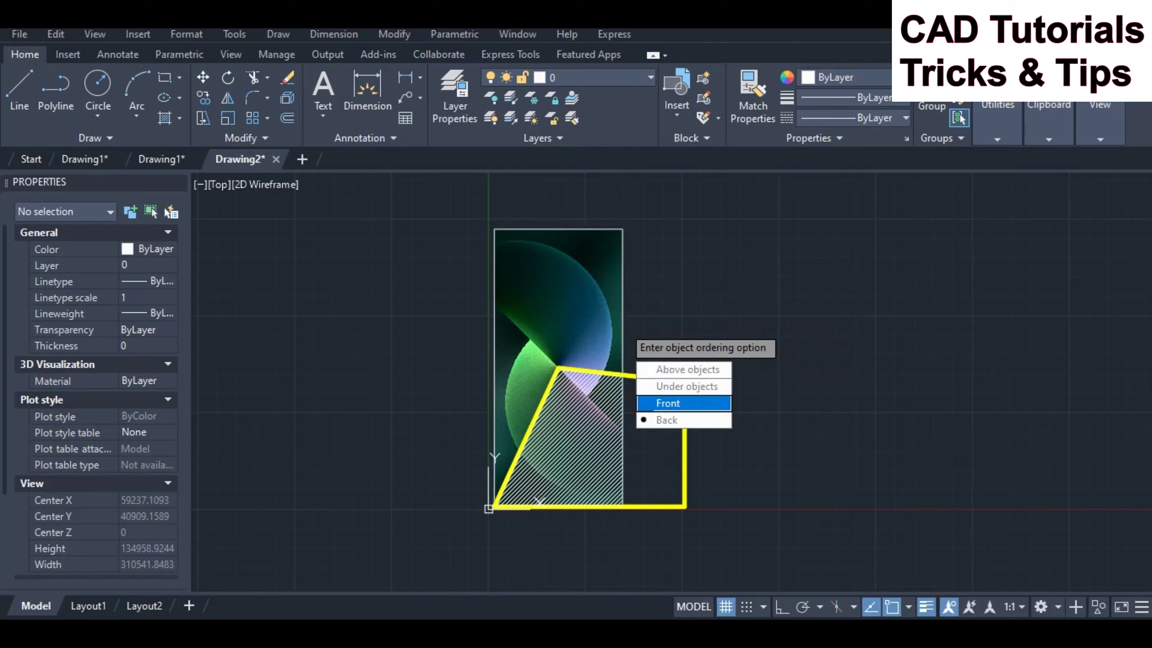
pyautogui.click(667, 420)
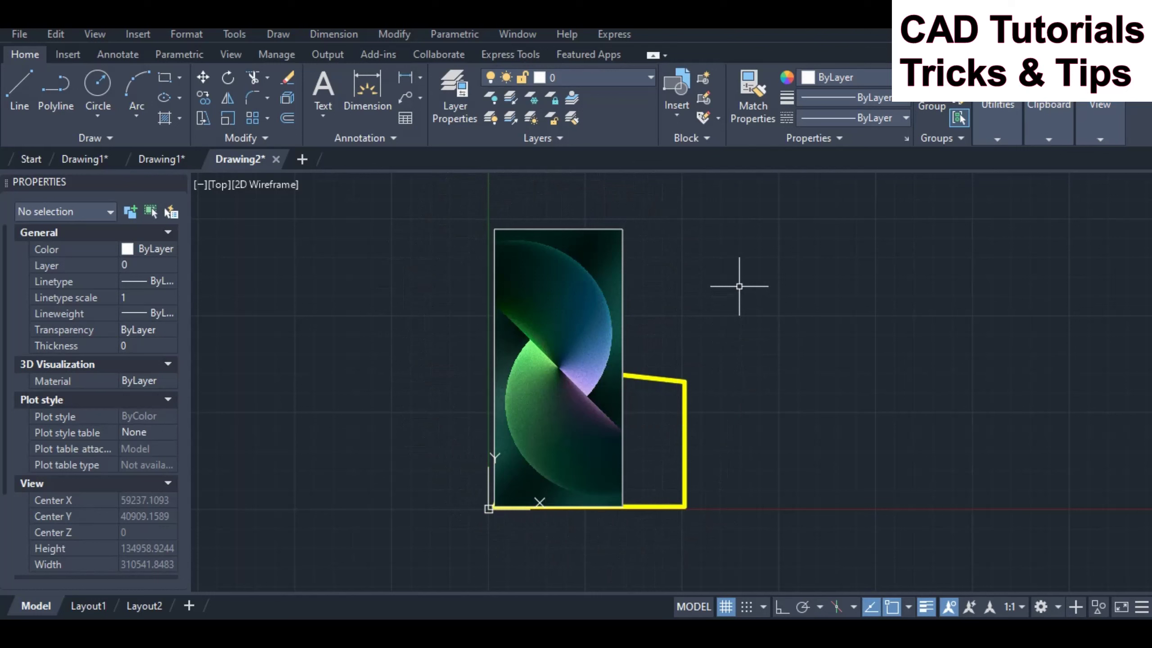
# Step: Send the green spiral image to the back, behind the hatch and yellow outline, with DRAWORDER
pyautogui.write('DRAWORDER')
pyautogui.press('Return')
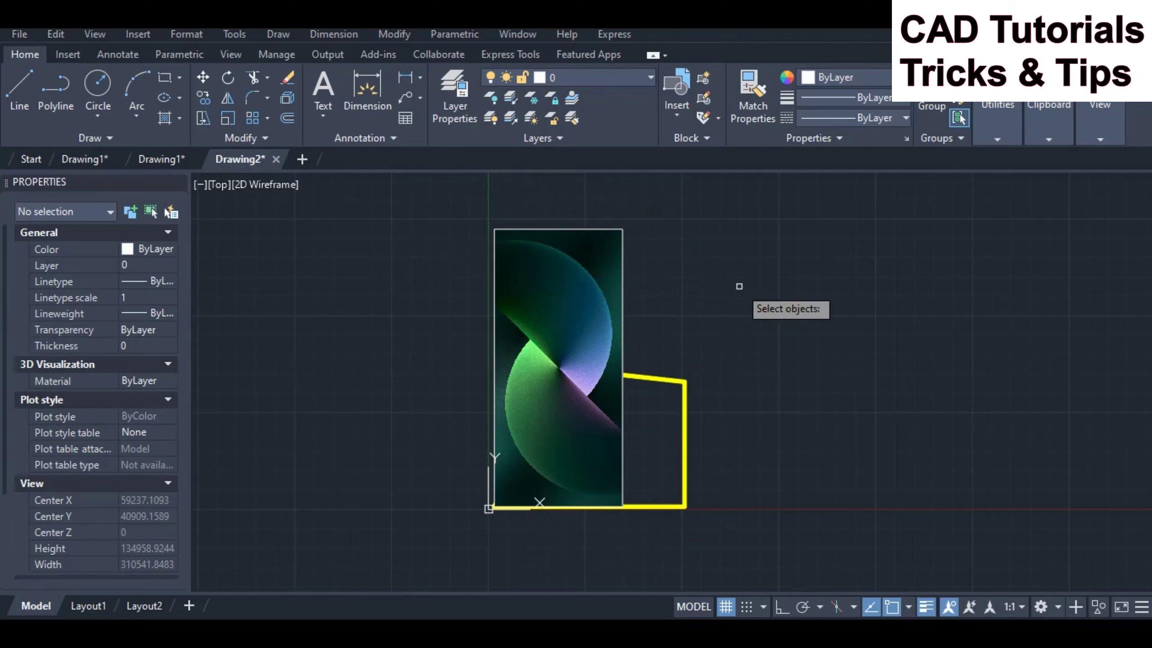
pyautogui.click(623, 297)
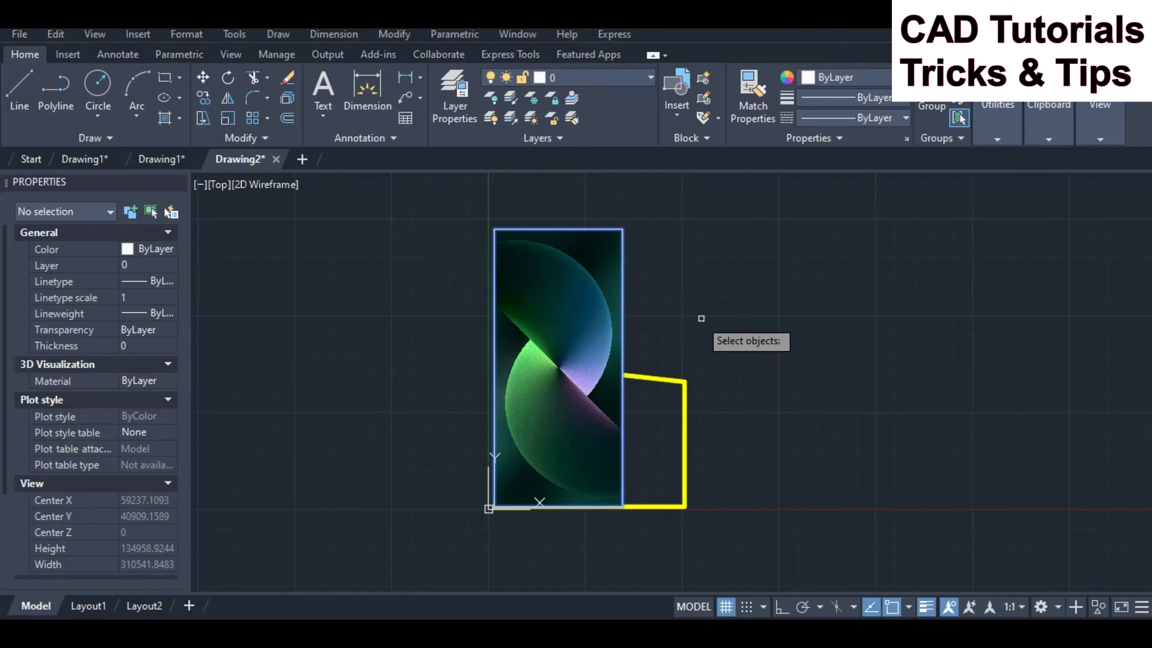
pyautogui.press('Return')
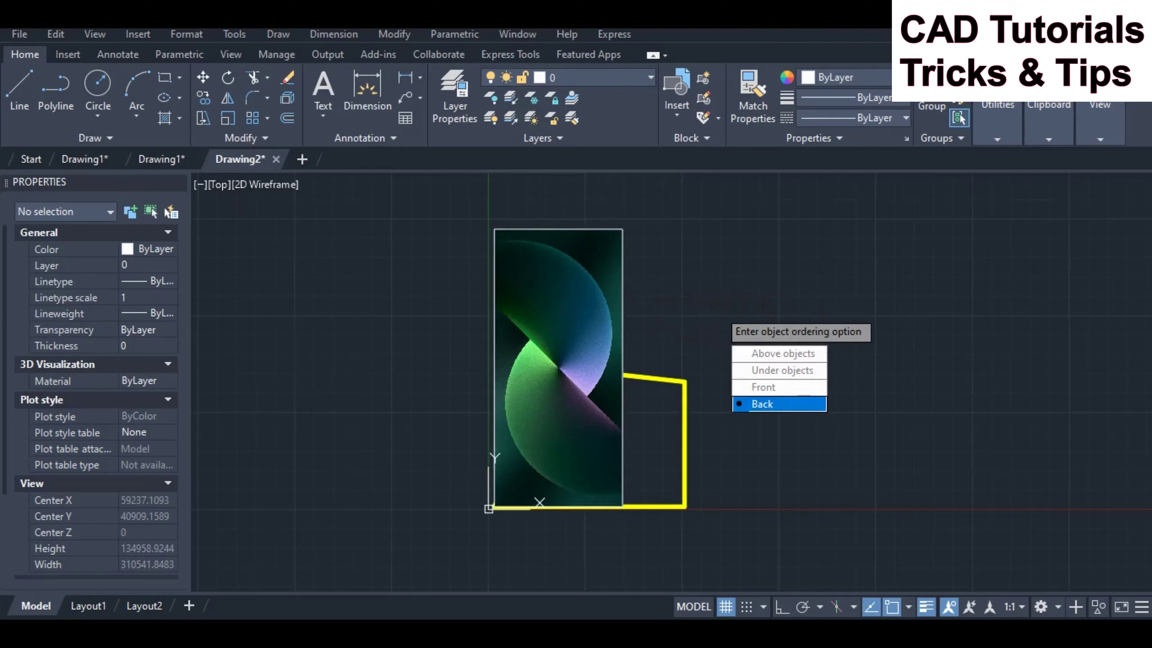
pyautogui.press('Return')
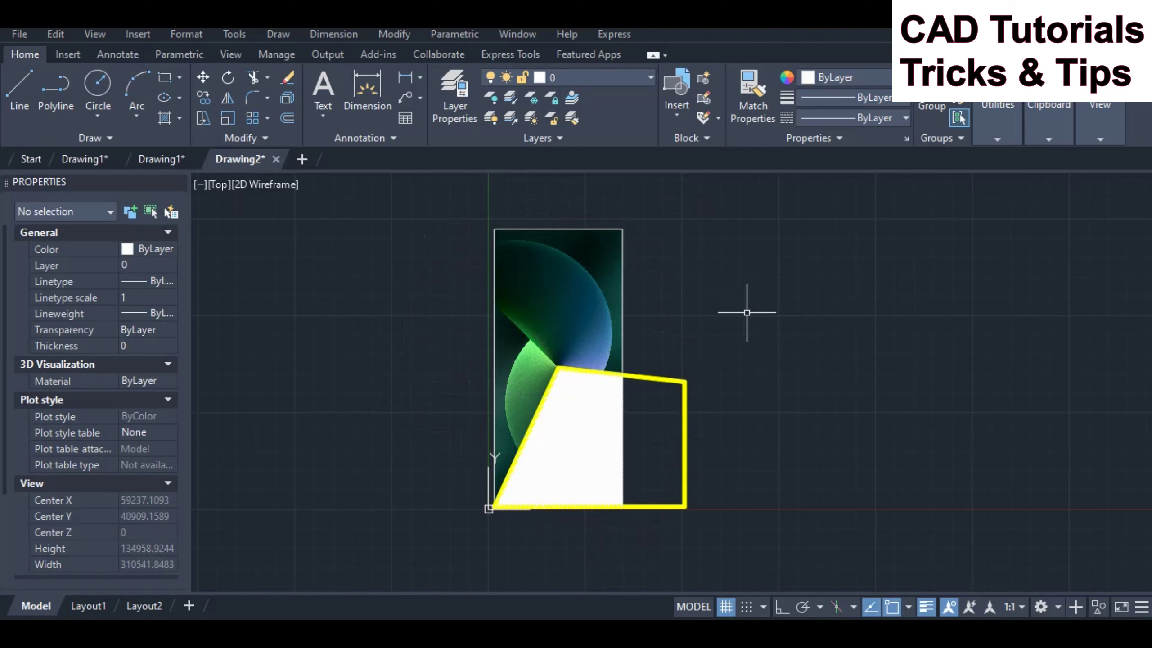
# Step: Place the yellow outline under the green spiral image using DRAWORDER's Under objects option
pyautogui.write('DRAWORDER')
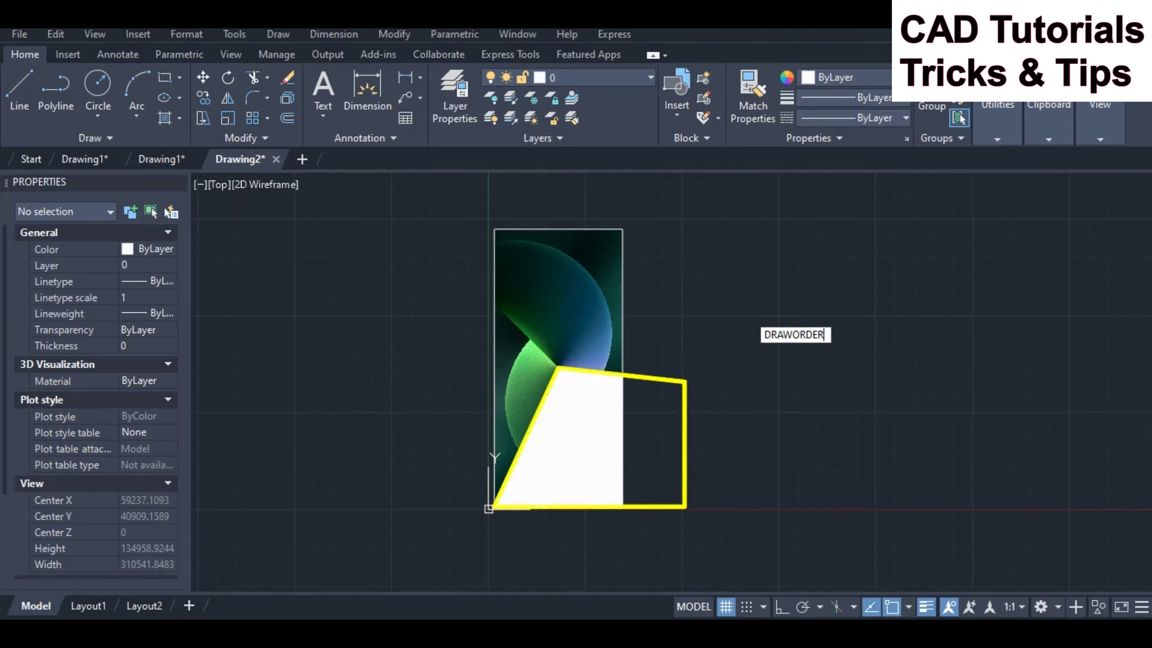
pyautogui.press('Return')
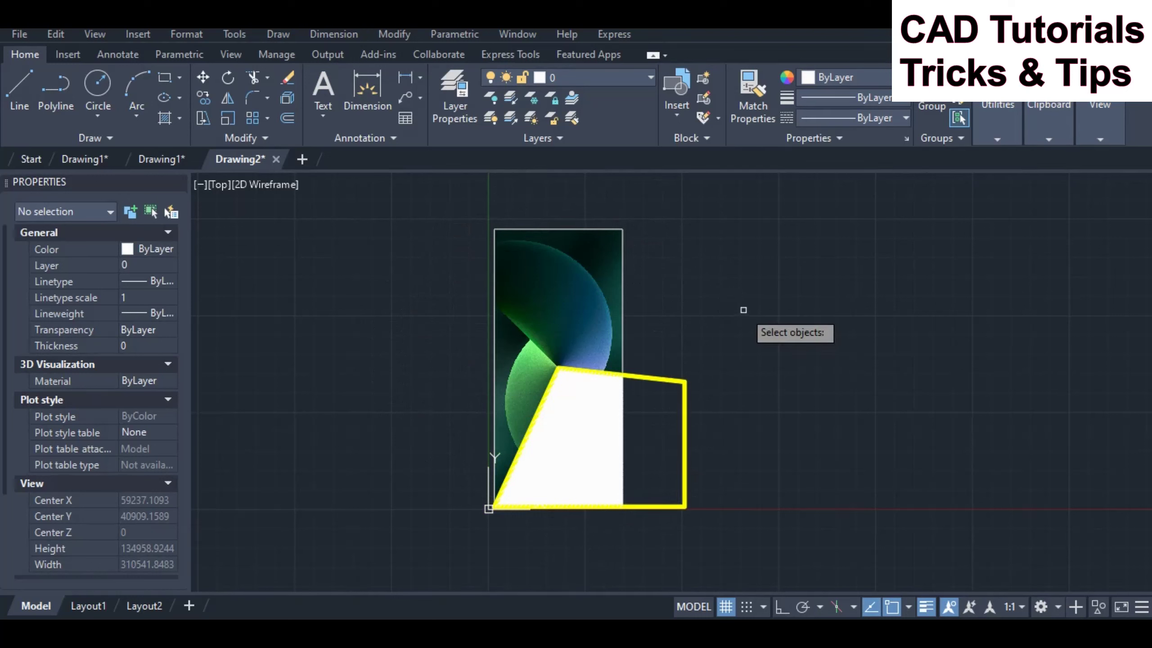
pyautogui.click(655, 380)
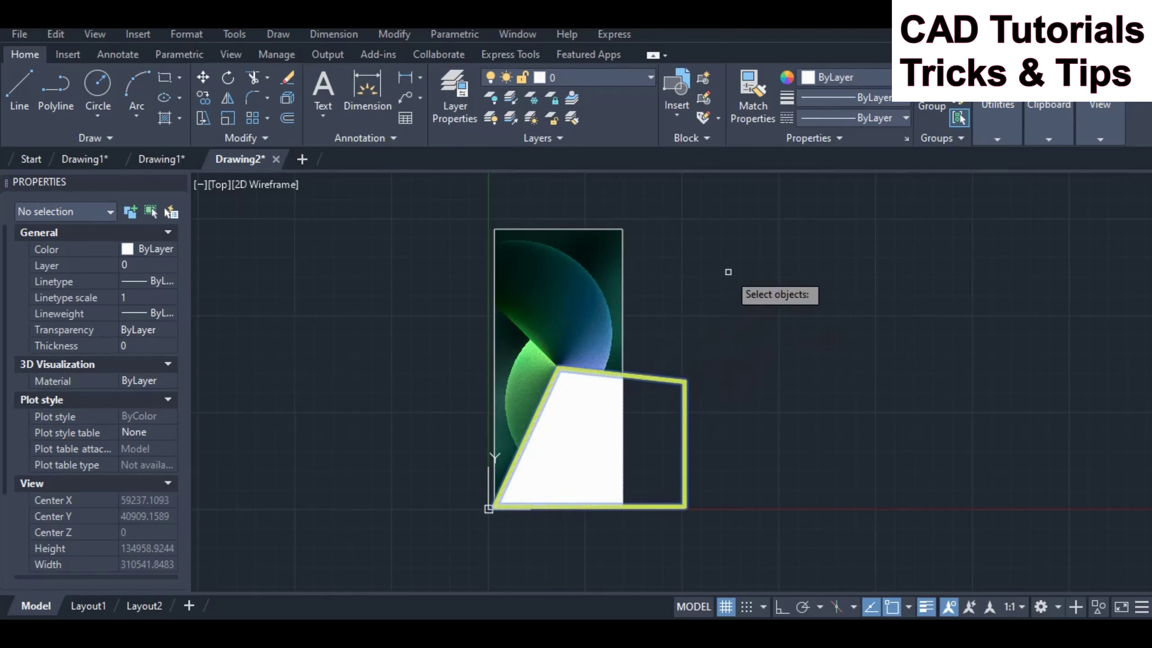
pyautogui.press('Return')
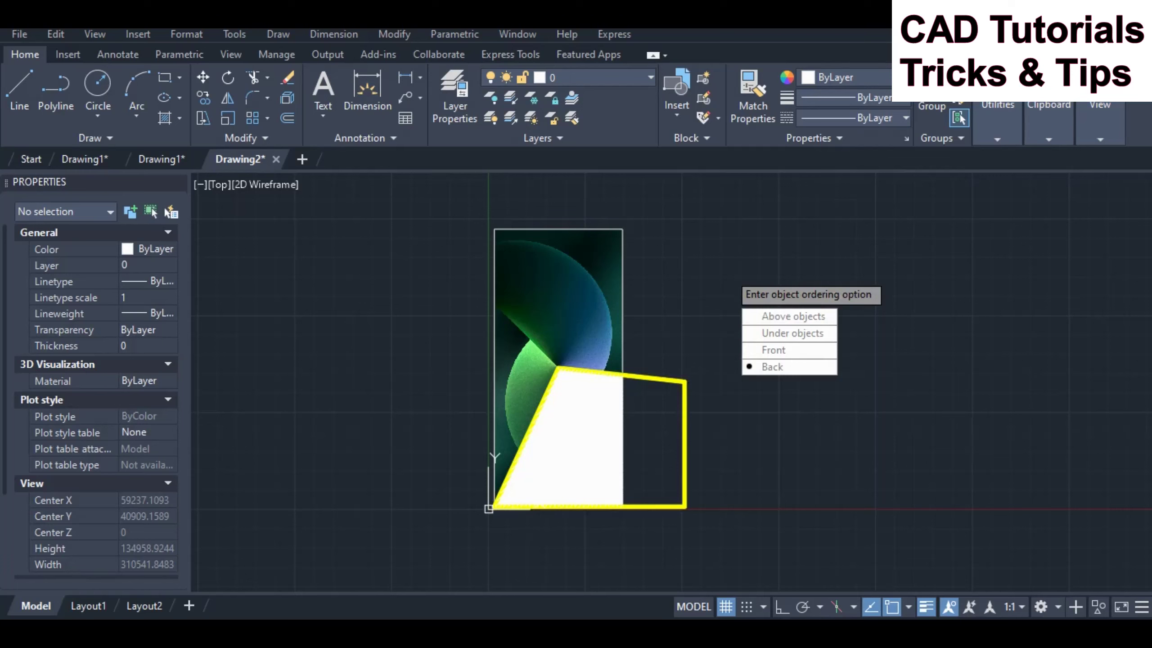
pyautogui.press('Down')
pyautogui.press('Down')
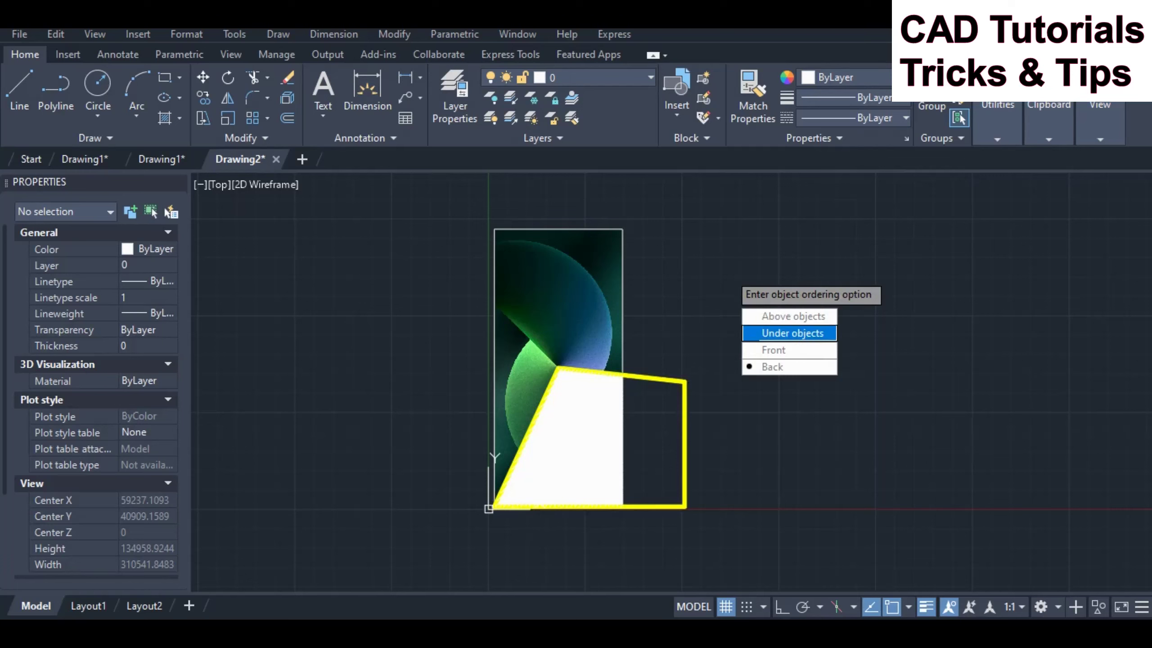
pyautogui.press('Return')
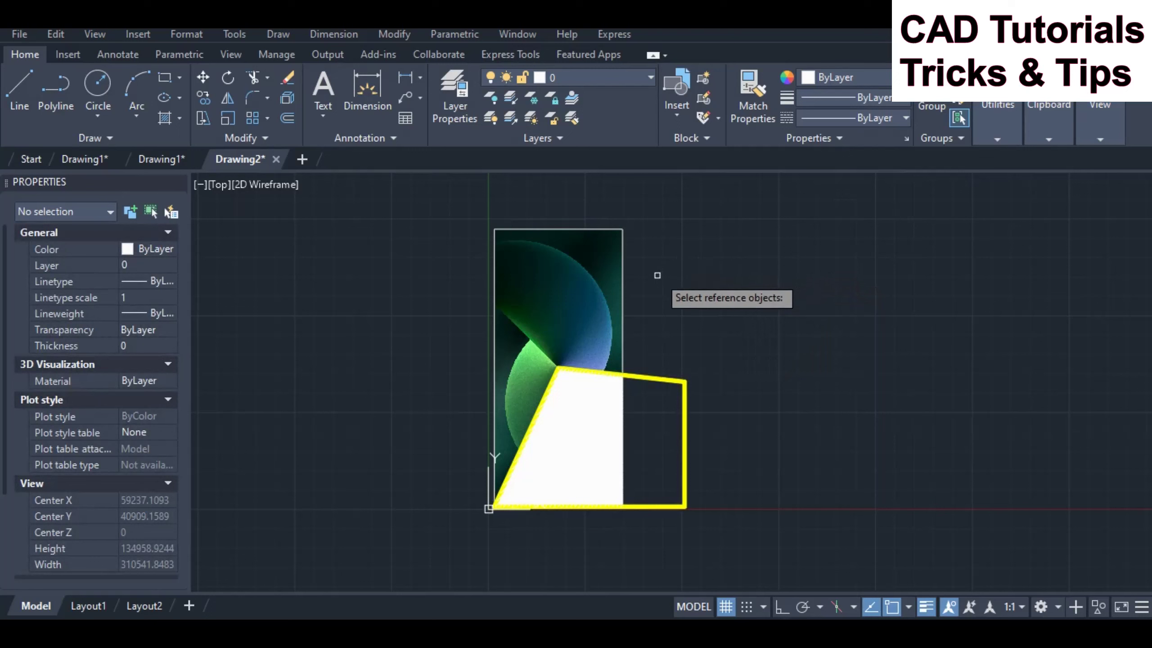
pyautogui.click(623, 302)
pyautogui.press('Return')
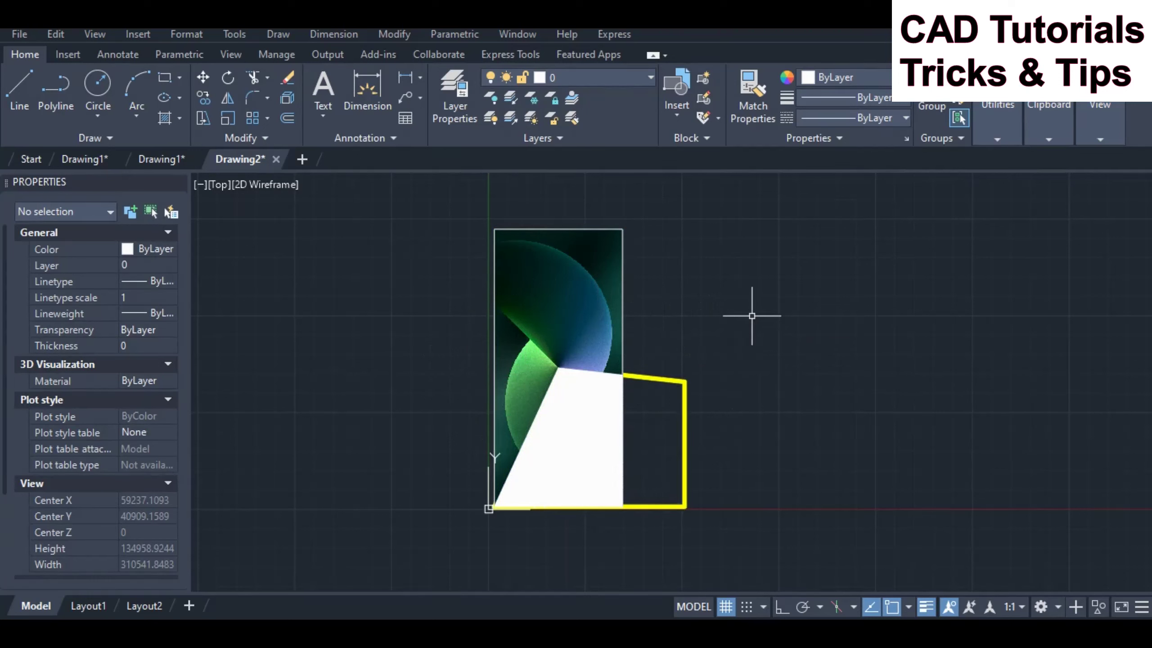
# Step: Place the yellow outline above the green spiral image using DRAWORDER's Above objects option
pyautogui.write('DRAWORDER')
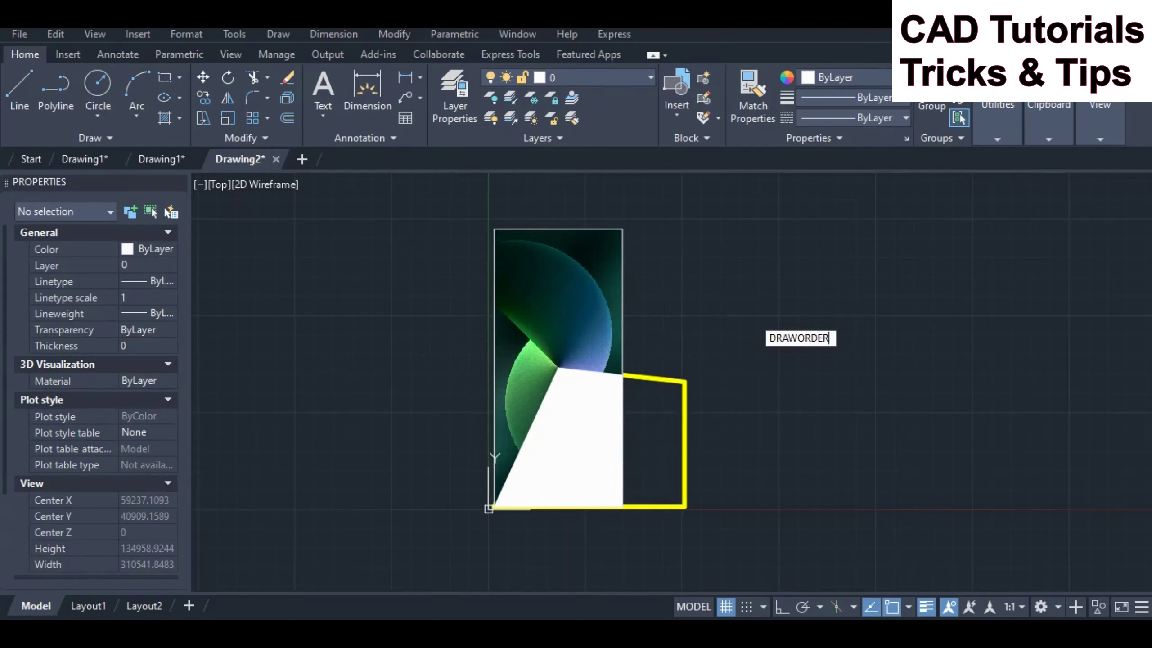
pyautogui.press('Return')
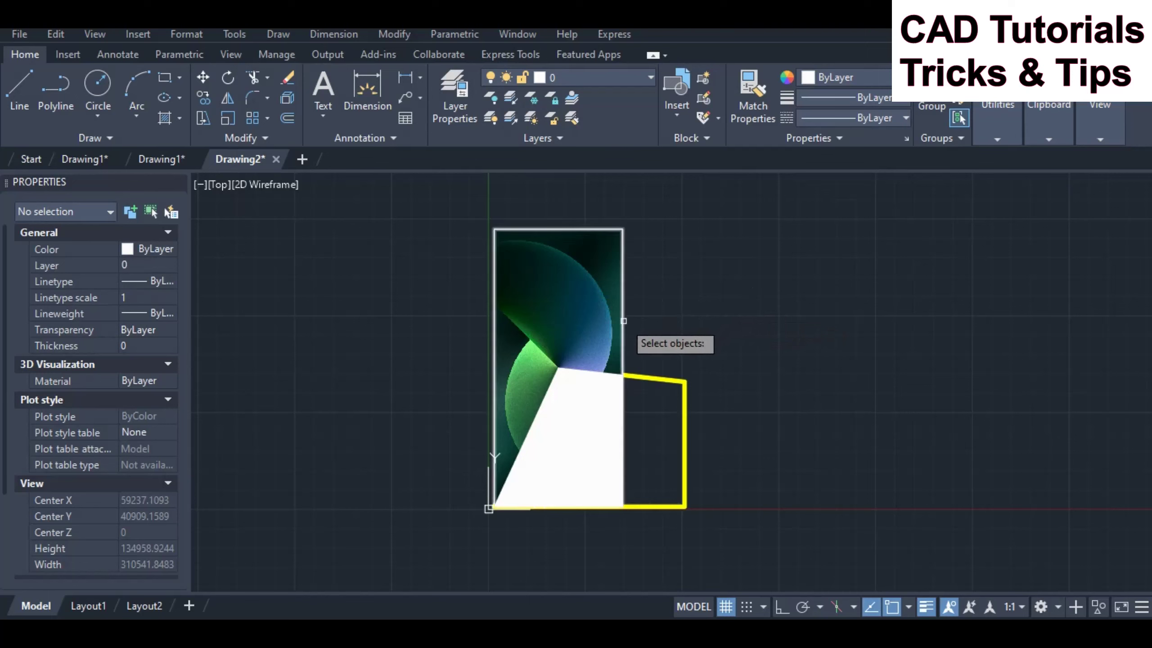
pyautogui.click(644, 377)
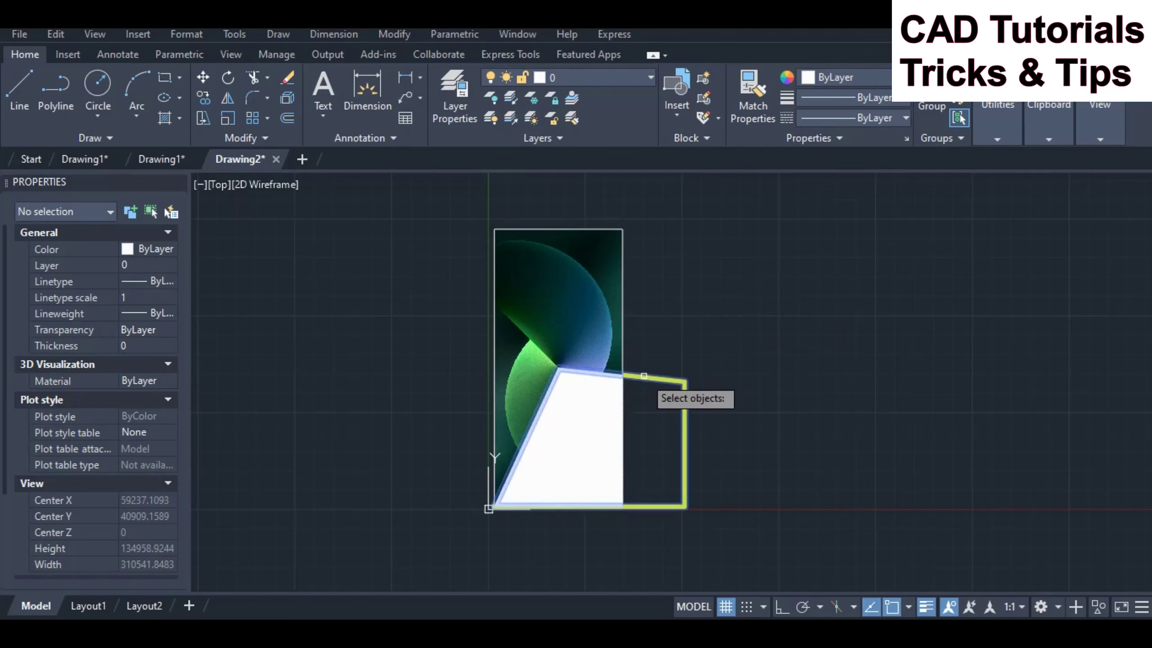
pyautogui.press('Return')
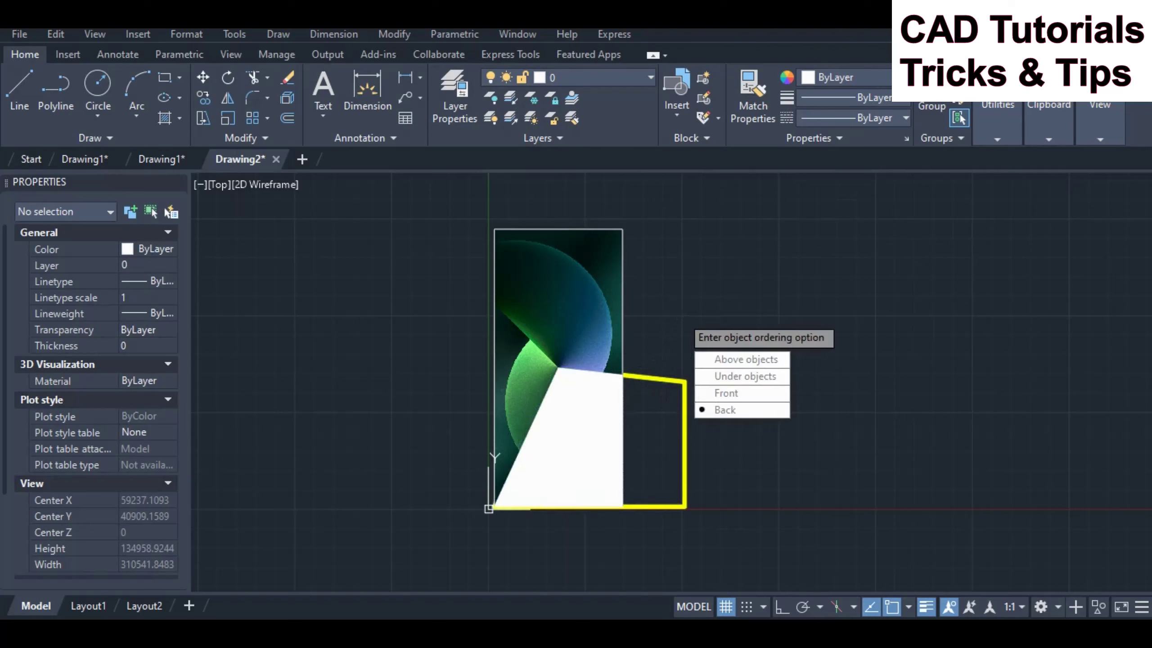
pyautogui.click(746, 359)
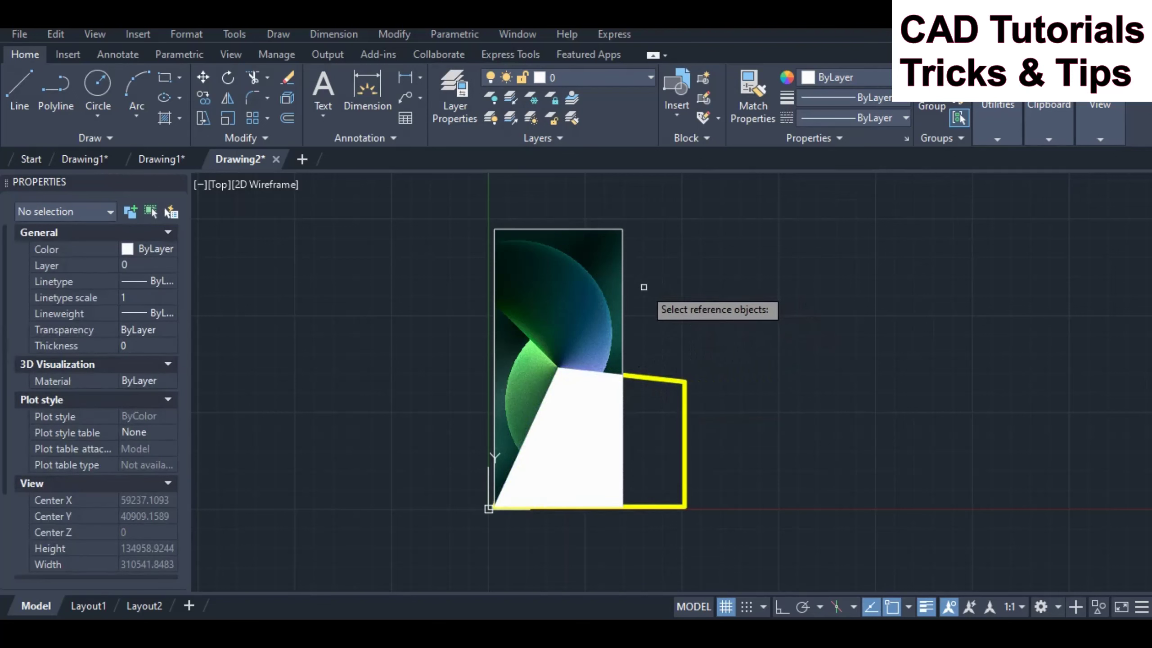
pyautogui.click(622, 304)
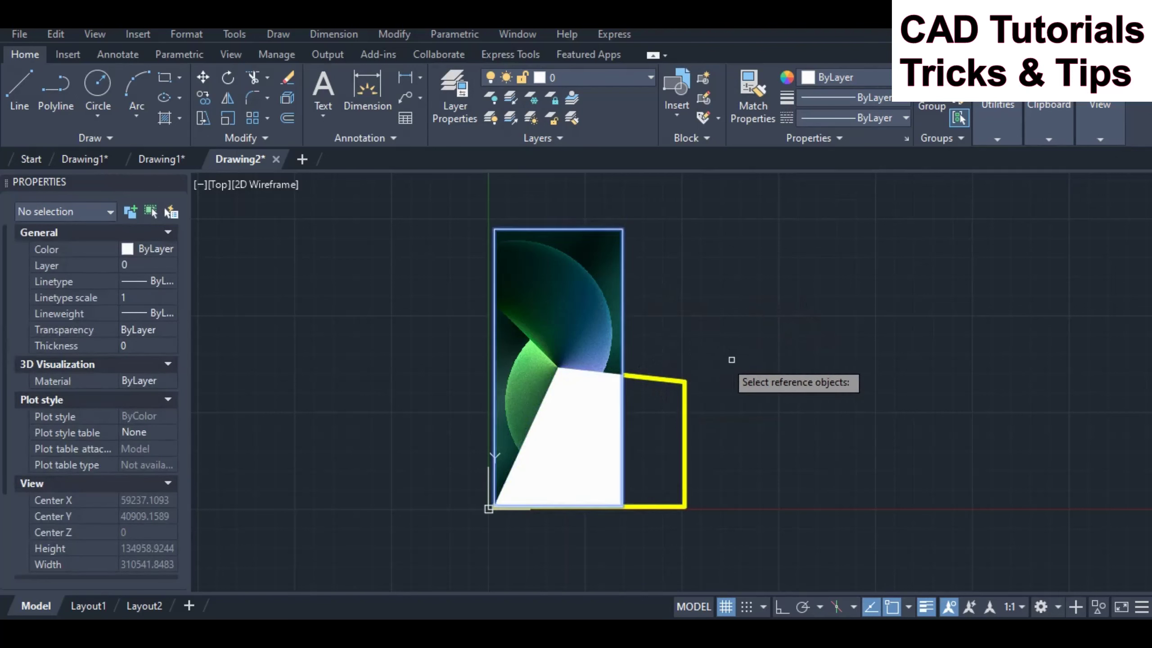
pyautogui.press('Return')
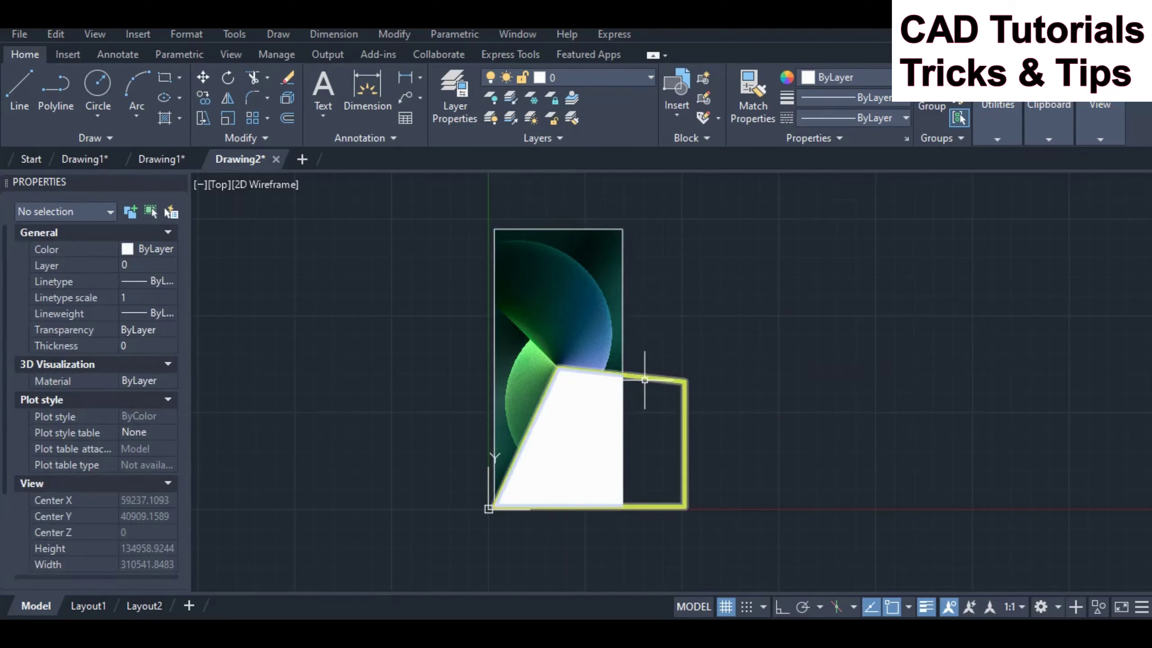